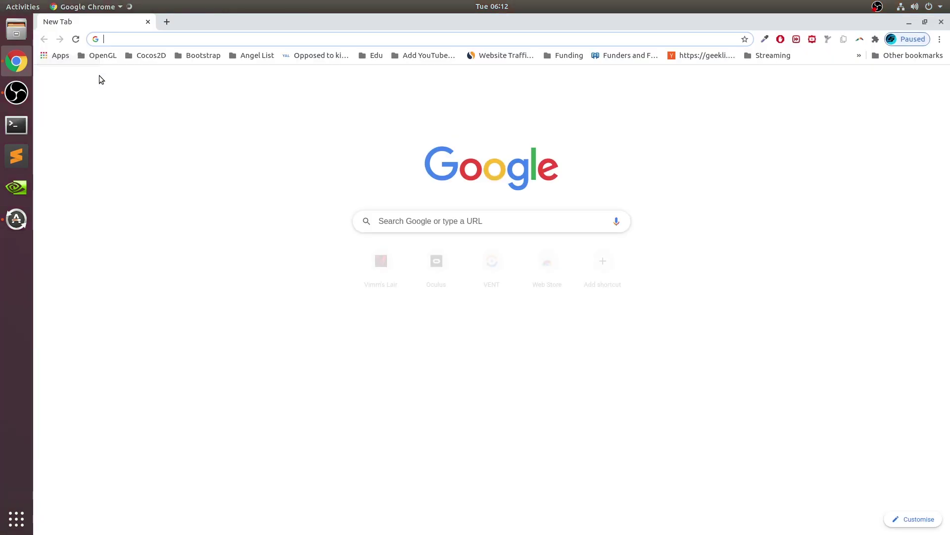
# Step: Search for ryujinx and go to the download page on ryujinx.org
pyautogui.write('ryujinx')
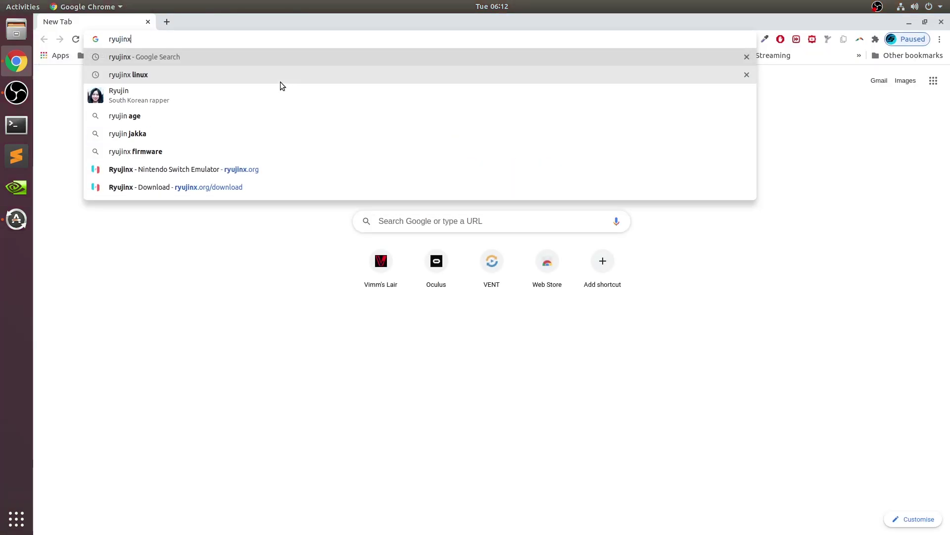
pyautogui.press('Return')
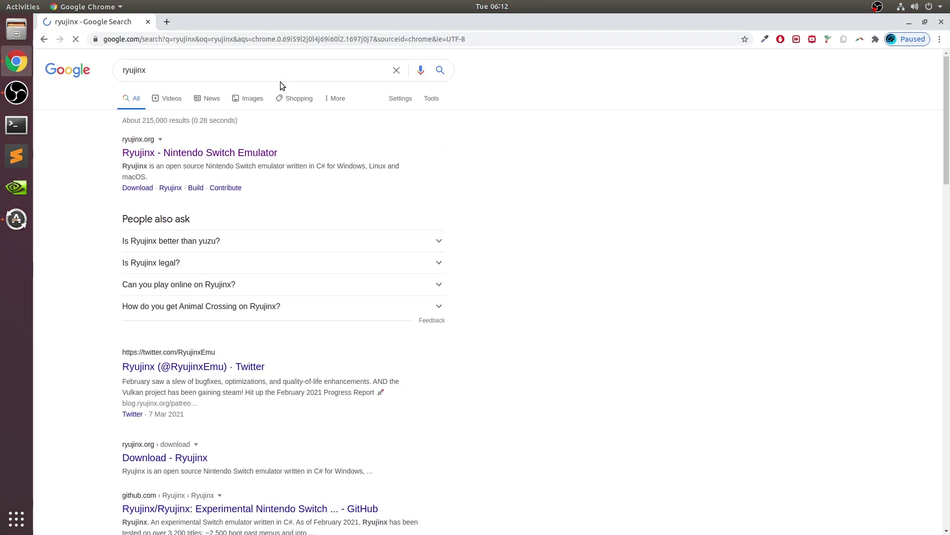
pyautogui.click(212, 157)
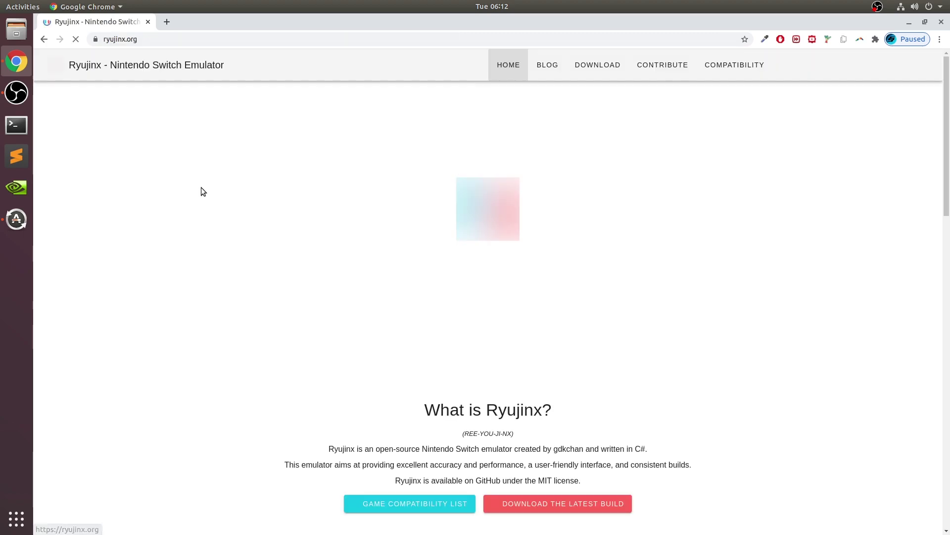
pyautogui.click(600, 62)
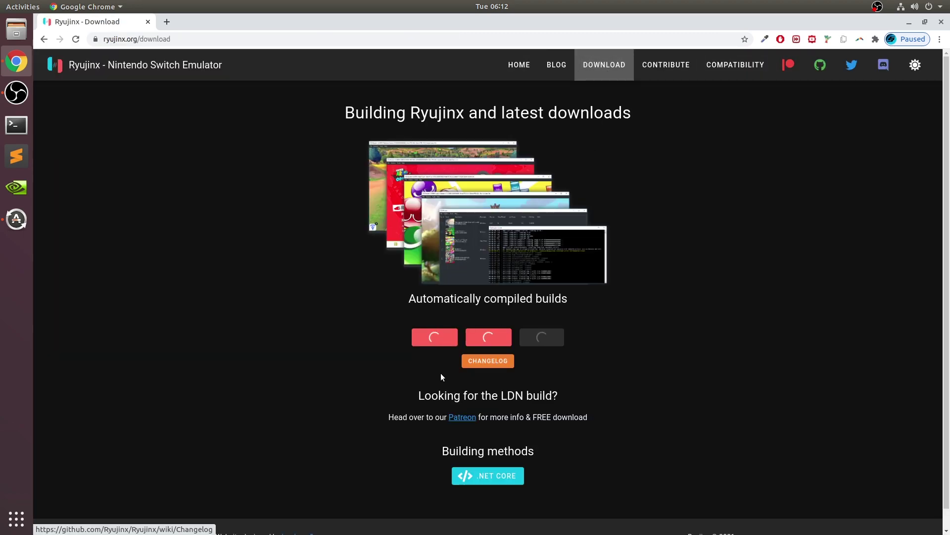
# Step: Start and then cancel both the Windows and Linux build downloads
pyautogui.click(432, 339)
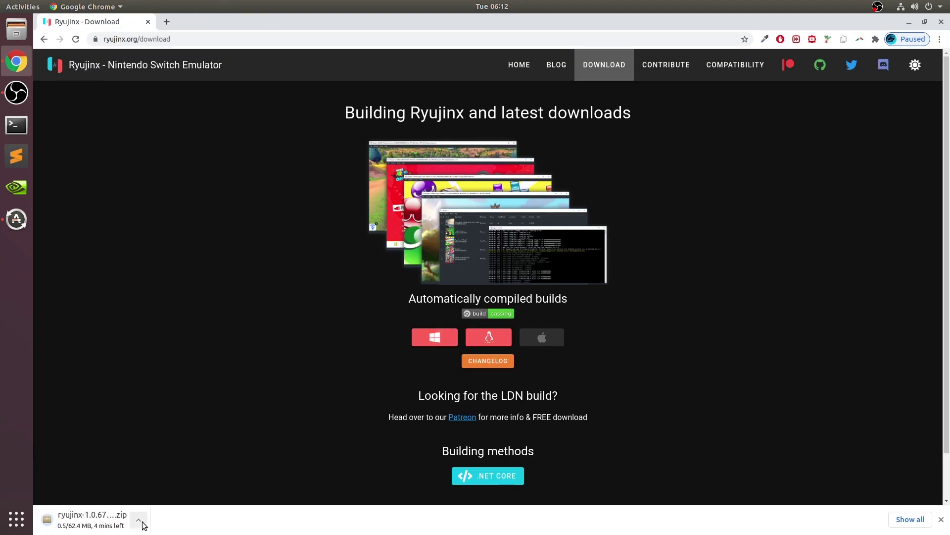
pyautogui.click(139, 520)
pyautogui.click(165, 504)
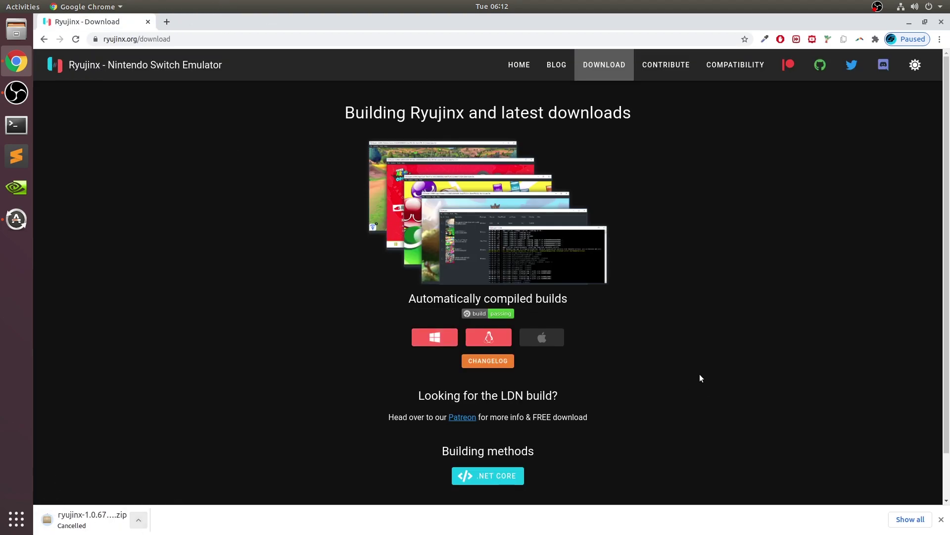
pyautogui.click(475, 337)
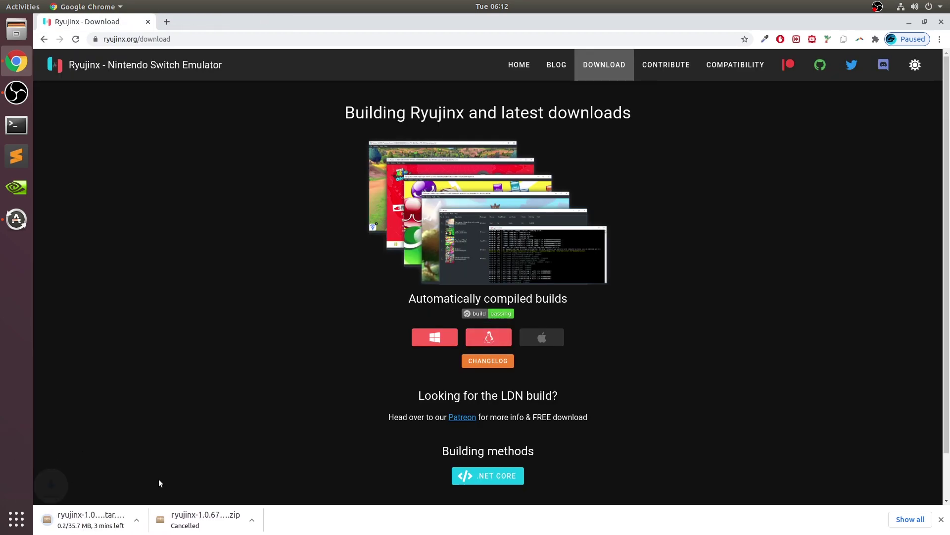
pyautogui.click(139, 519)
pyautogui.click(149, 502)
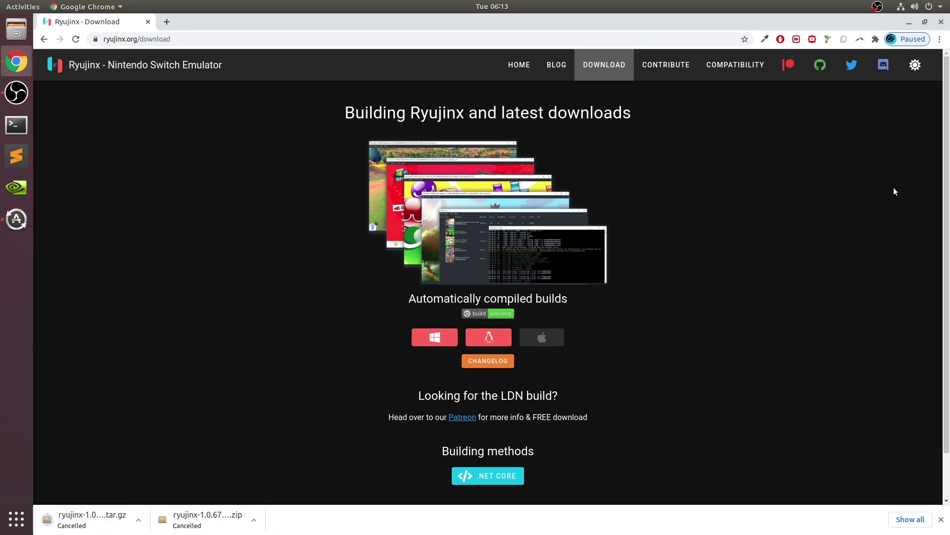
# Step: Search the compatibility list for 'new super mario bros' and open the U Deluxe issue
pyautogui.click(756, 78)
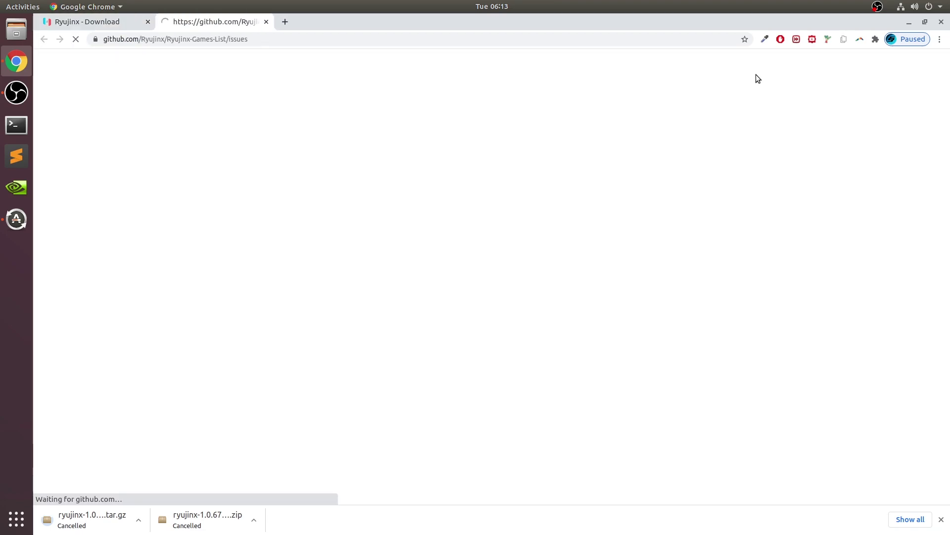
pyautogui.click(301, 164)
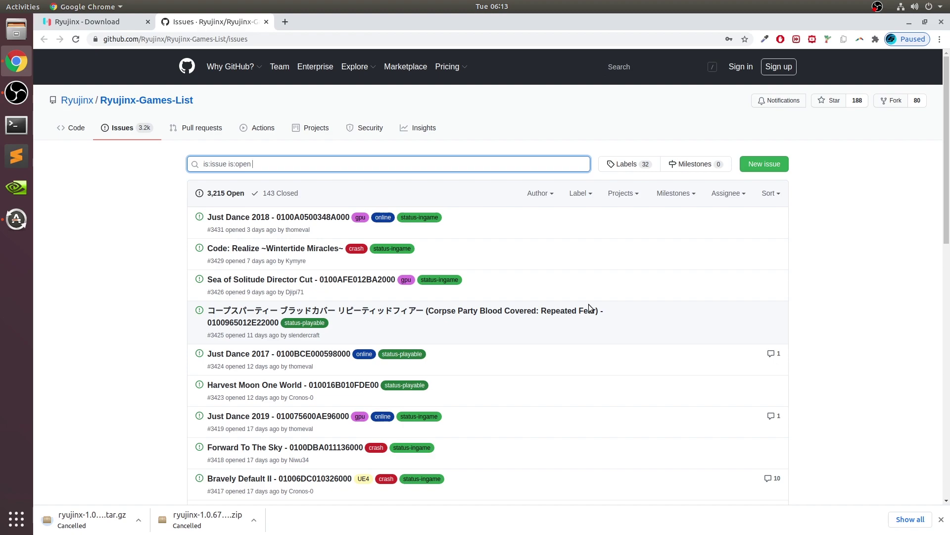
pyautogui.write('new super mario bros')
pyautogui.press('Return')
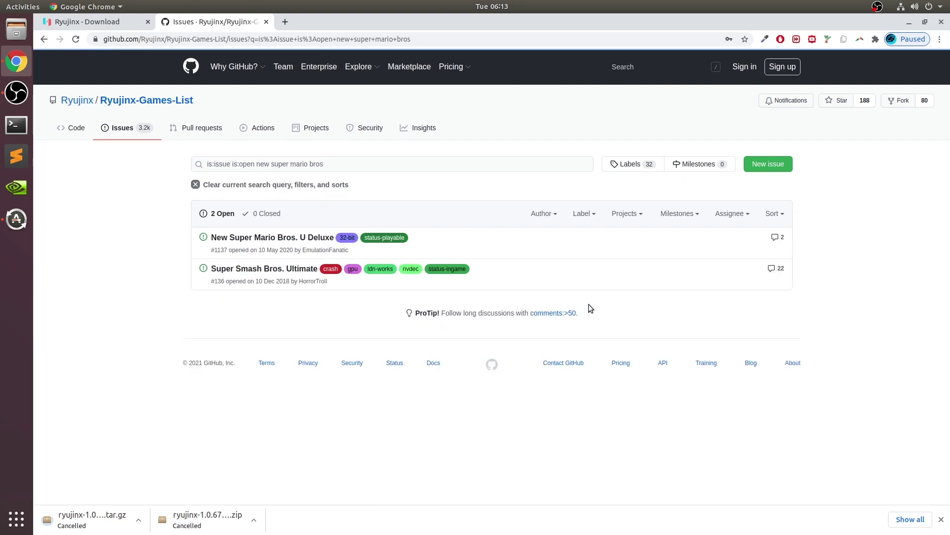
pyautogui.click(283, 238)
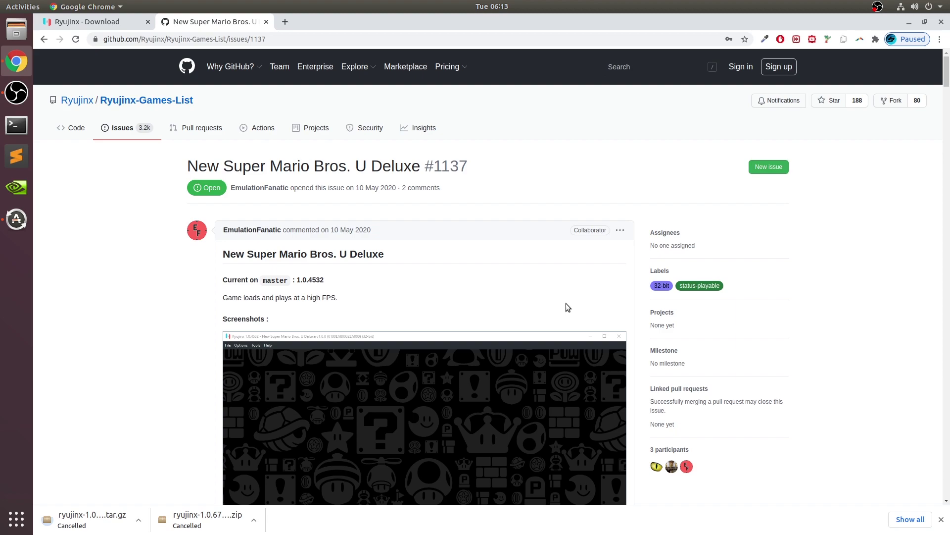
pyautogui.scroll(-5, 448, 399)
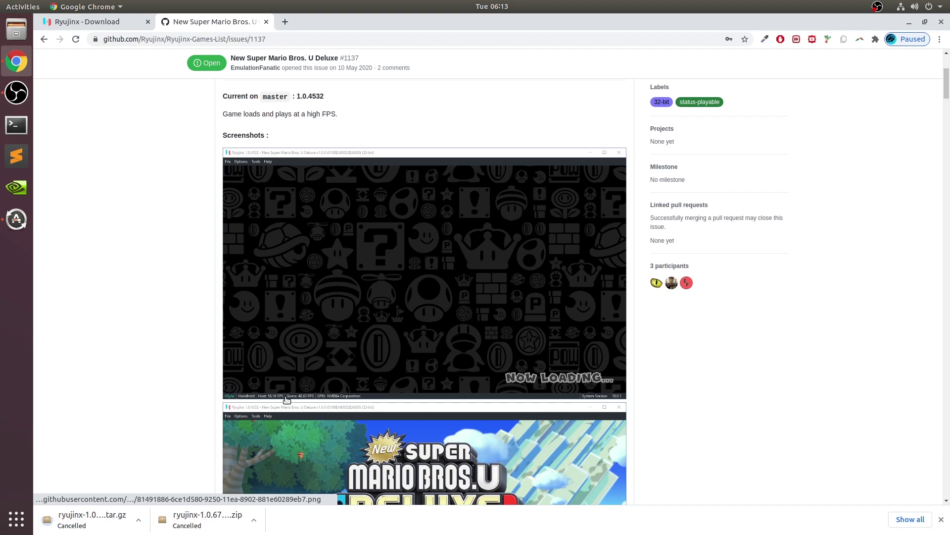
pyautogui.scroll(-2, 667, 169)
pyautogui.scroll(-2, 666, 169)
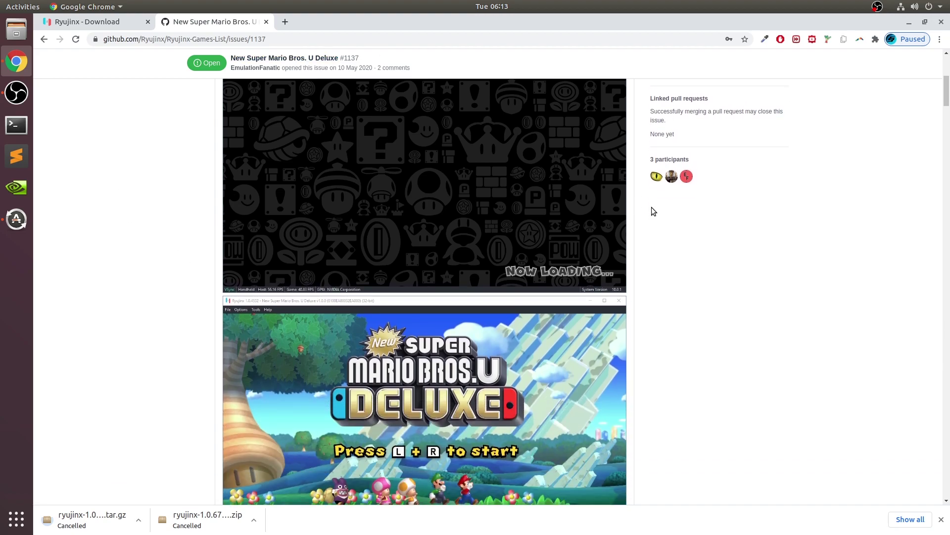
pyautogui.scroll(10, 625, 203)
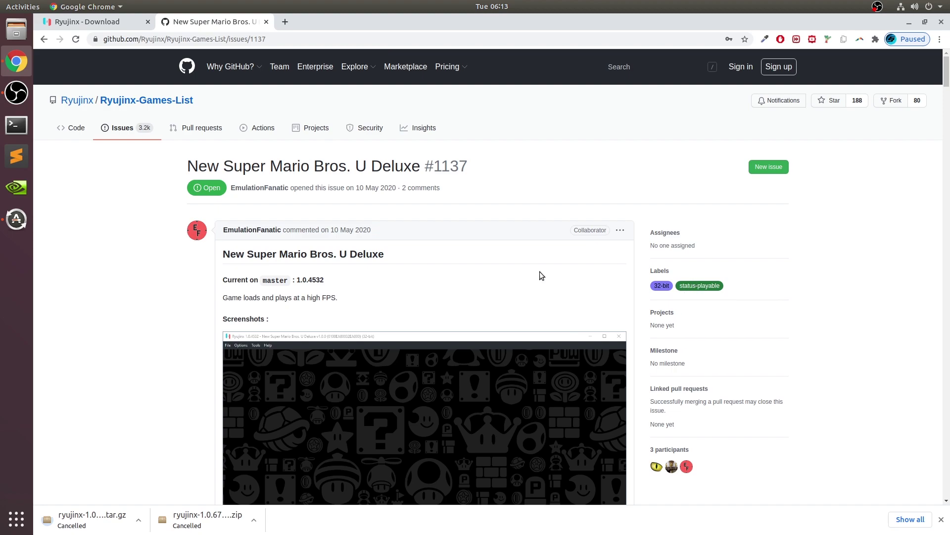
pyautogui.scroll(-10, 540, 272)
pyautogui.scroll(-1, 357, 237)
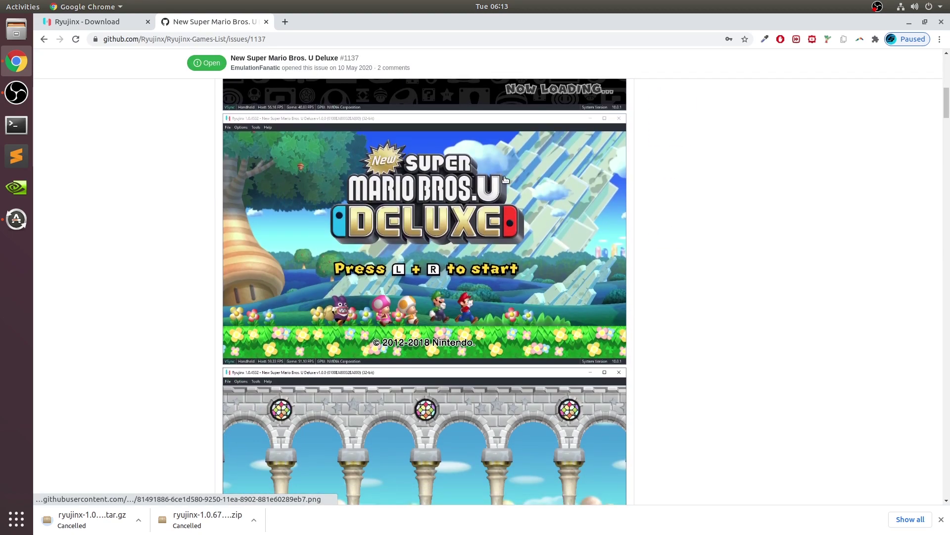
pyautogui.scroll(-5, 515, 193)
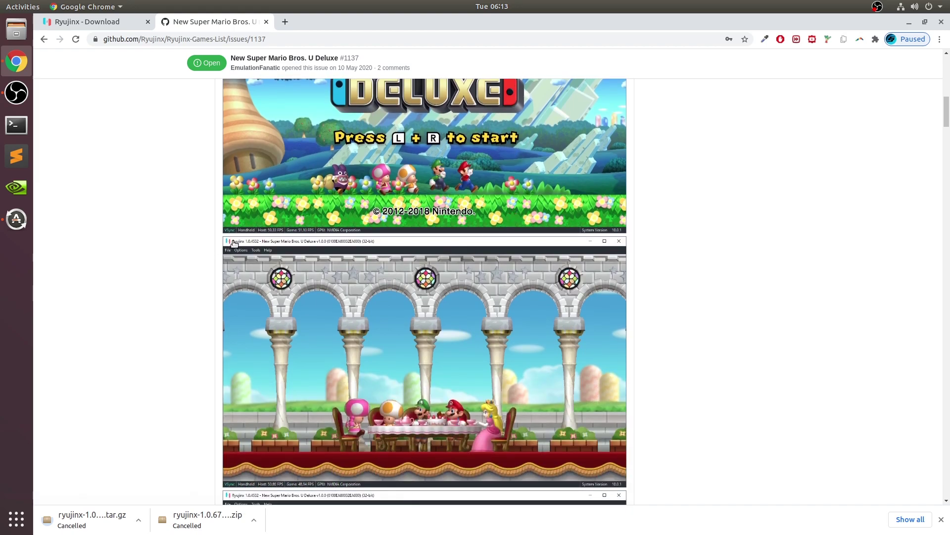
pyautogui.hotkey('ctrl', '+')
pyautogui.hotkey('ctrl', '+')
pyautogui.hotkey('ctrl', '+')
pyautogui.hotkey('ctrl', '+')
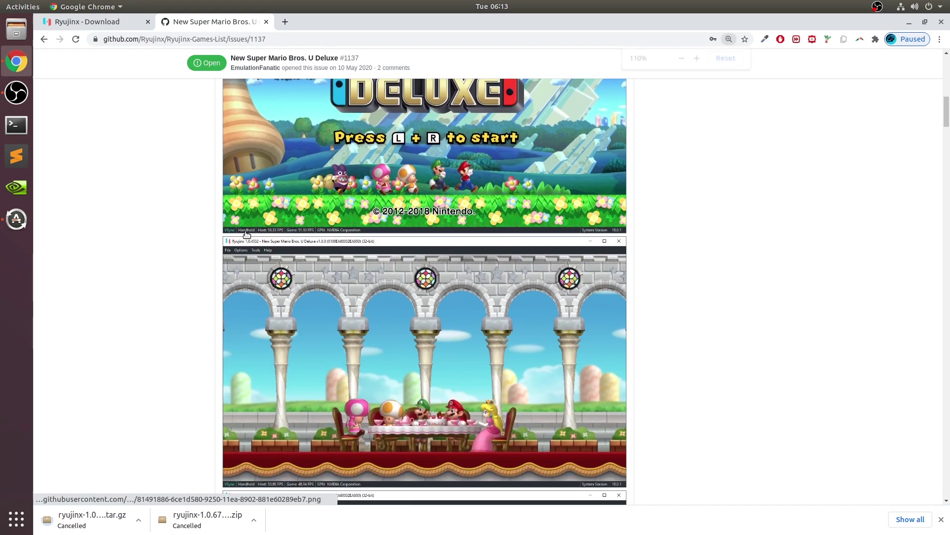
pyautogui.scroll(-3, 246, 234)
pyautogui.hotkey('ctrl', '+')
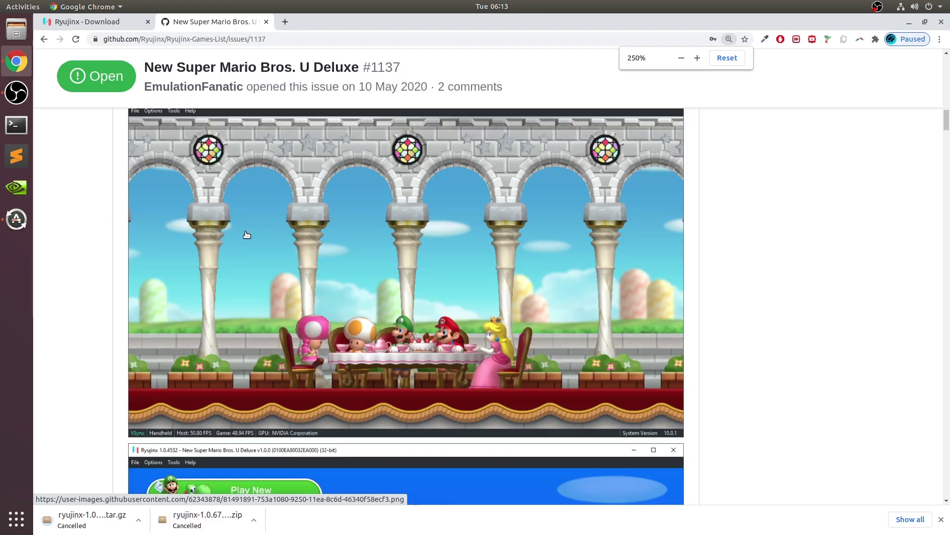
pyautogui.hotkey('ctrl', '+')
pyautogui.scroll(5, 242, 237)
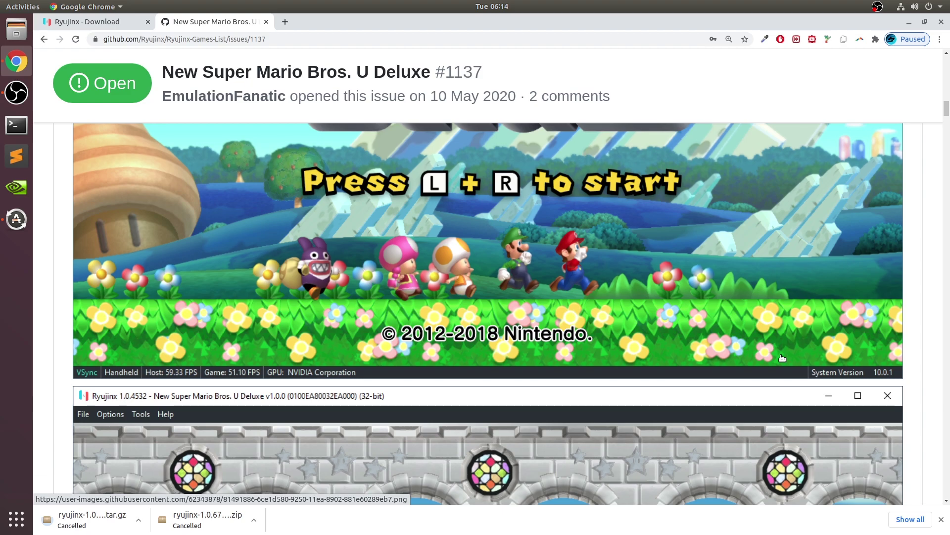
pyautogui.hotkey('ctrl', '0')
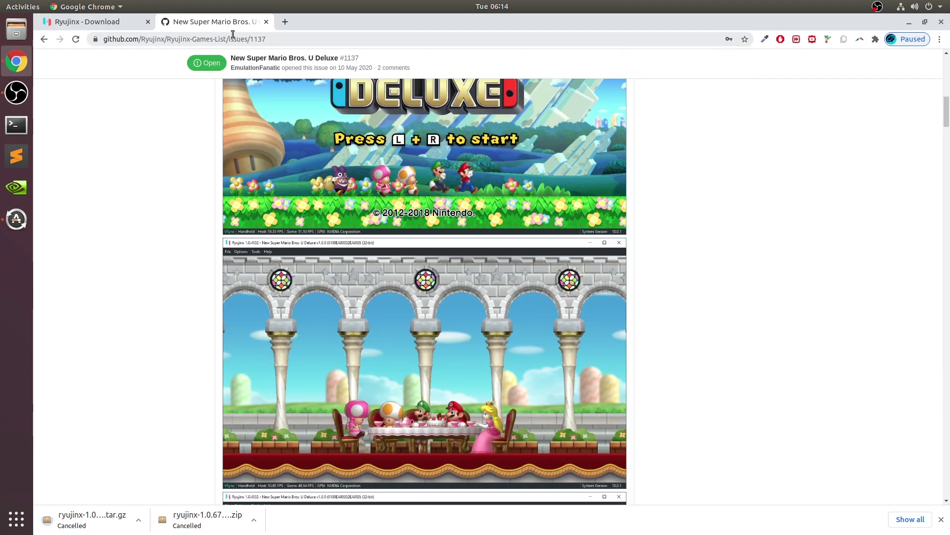
# Step: Close the Ryujinx download and GitHub issue tabs so Chrome quits
pyautogui.click(233, 36)
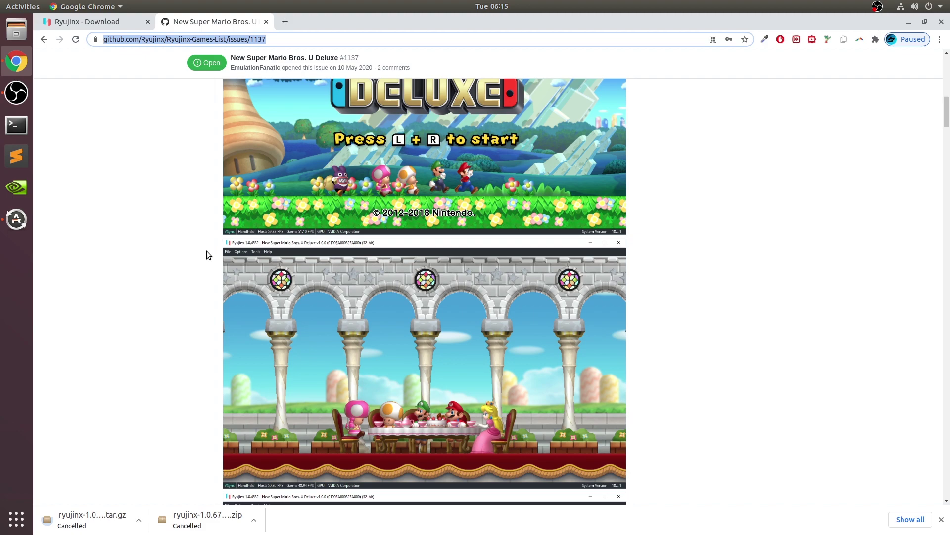
pyautogui.middleClick(76, 21)
pyautogui.middleClick(76, 22)
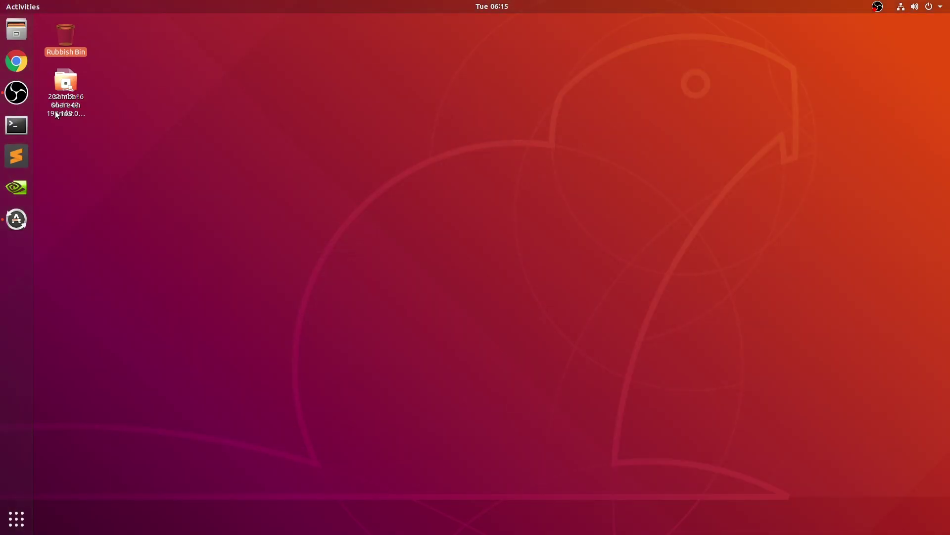
# Step: Confirm Downloads holds the Ryujinx archive, prod.keys, the game .nsp and Firmware 11.0.1.zip, then open Chrome
pyautogui.click(17, 31)
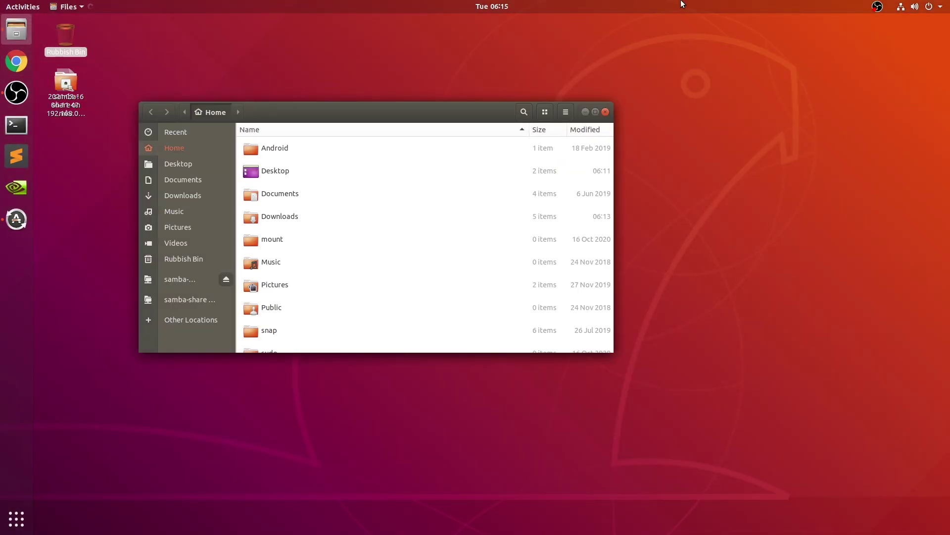
pyautogui.doubleClick(280, 217)
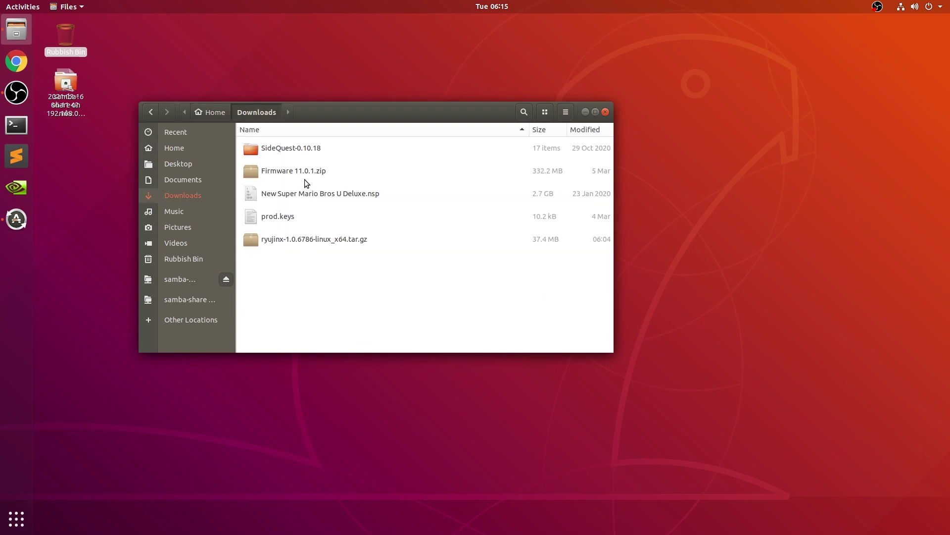
pyautogui.click(286, 238)
pyautogui.click(279, 221)
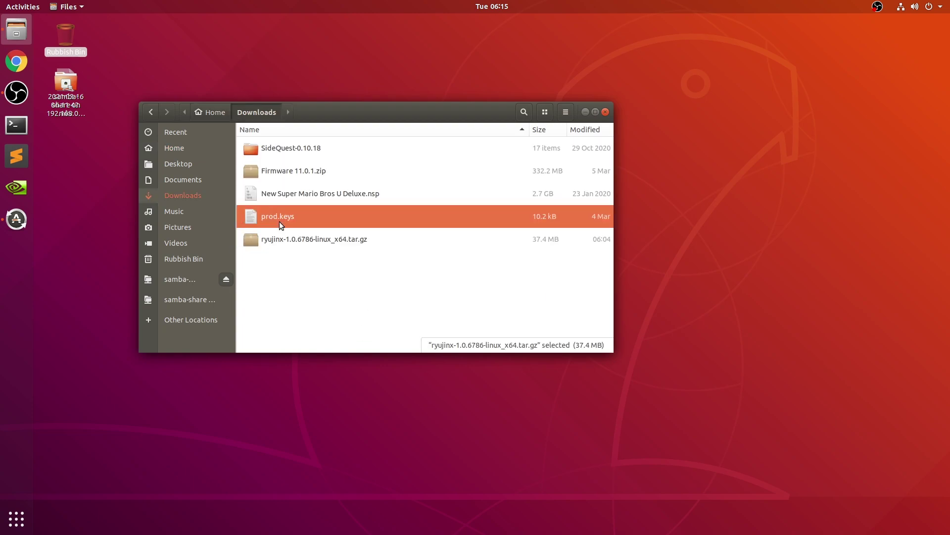
pyautogui.click(284, 191)
pyautogui.click(281, 174)
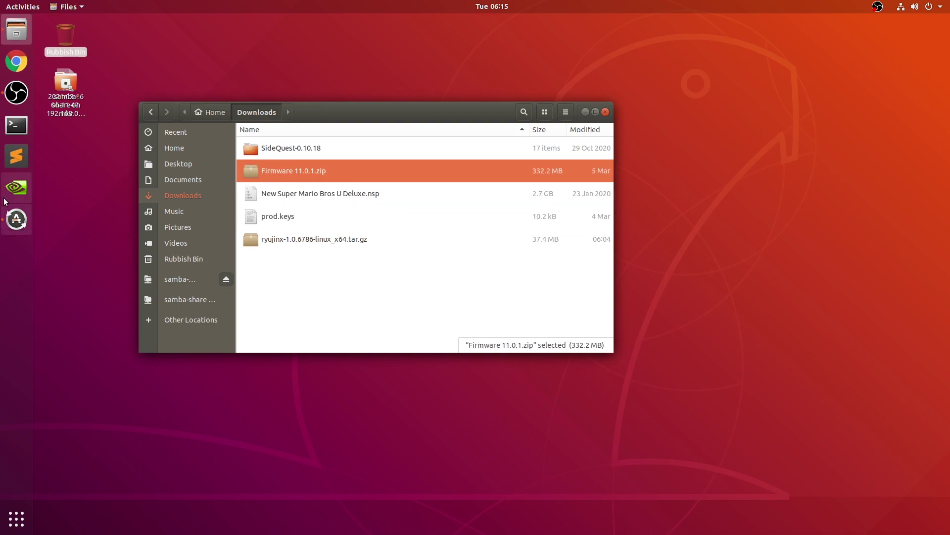
pyautogui.click(17, 61)
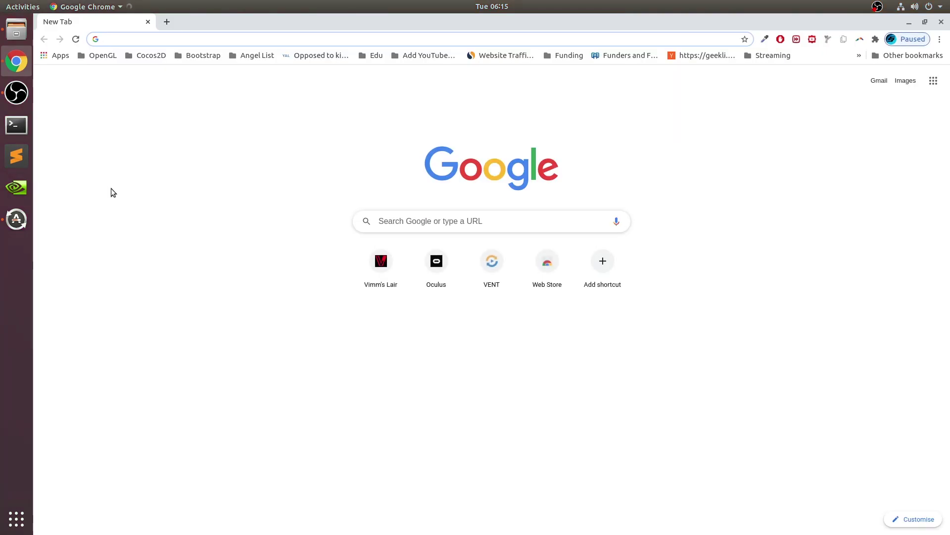
# Step: Search the web for 'switch firmware' and open the Switch Firmwares archive page
pyautogui.write('switch firmware 11')
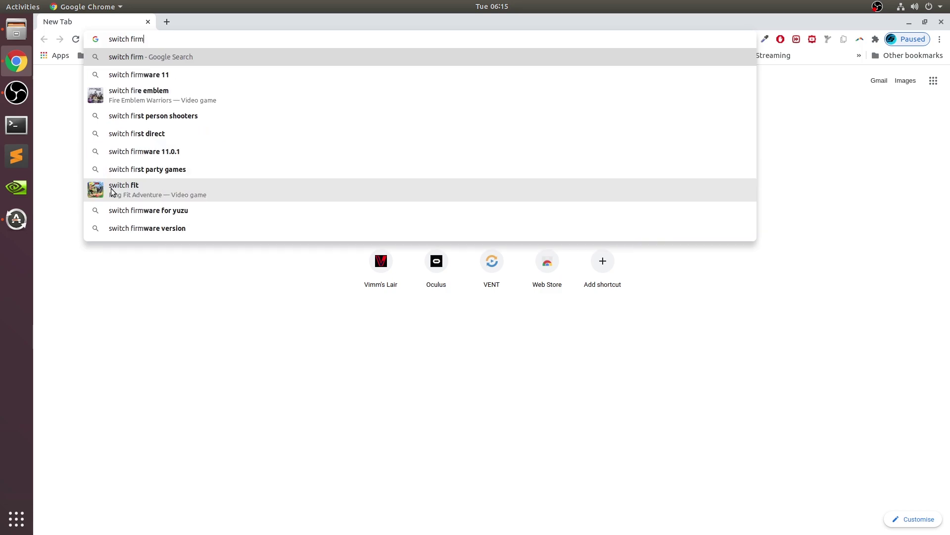
pyautogui.press('BackSpace')
pyautogui.press('BackSpace')
pyautogui.press('Return')
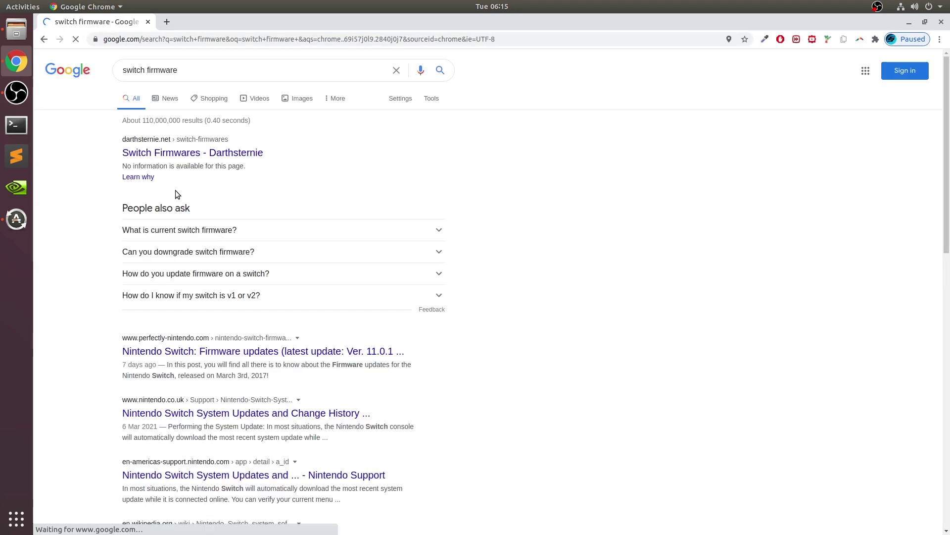
pyautogui.click(162, 153)
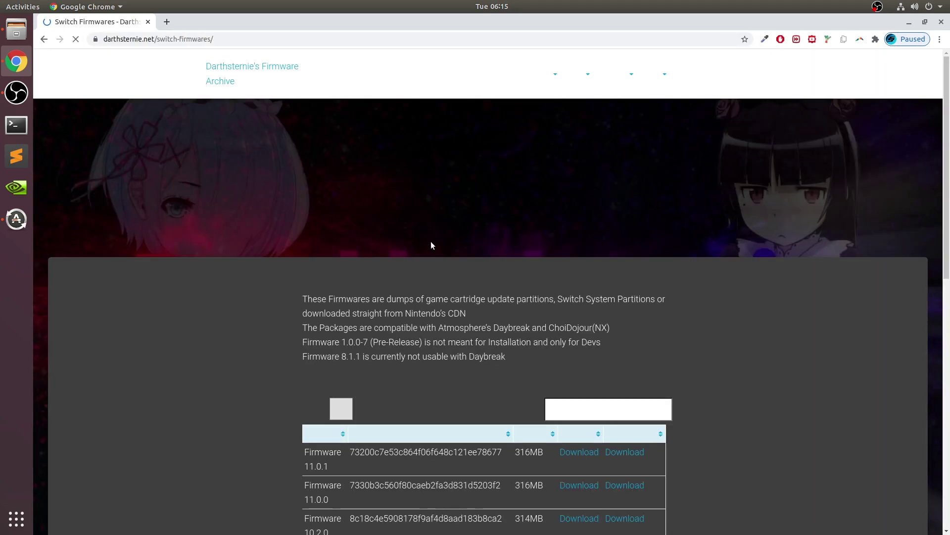
# Step: Start the Archive.org download of Firmware 11.0.1, cancel it, and hide the browser
pyautogui.scroll(-1, 471, 347)
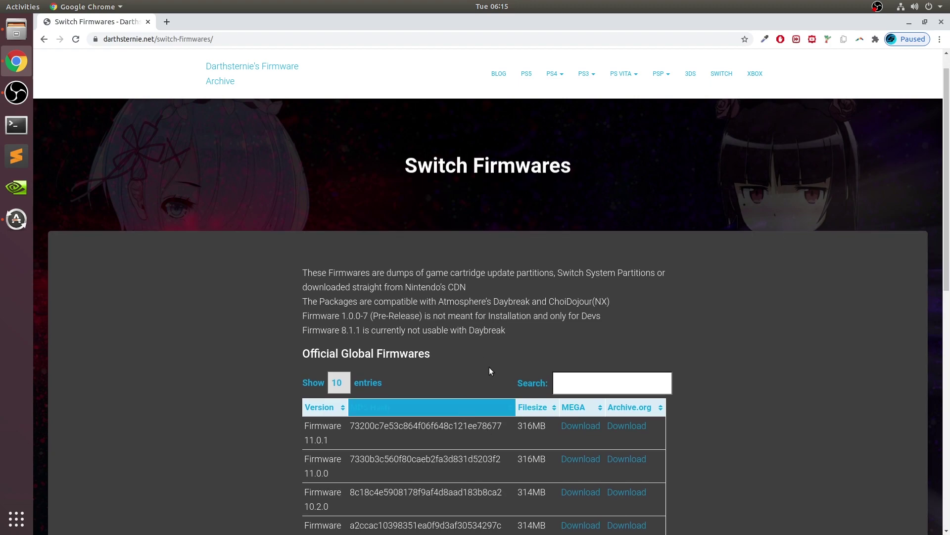
pyautogui.click(624, 426)
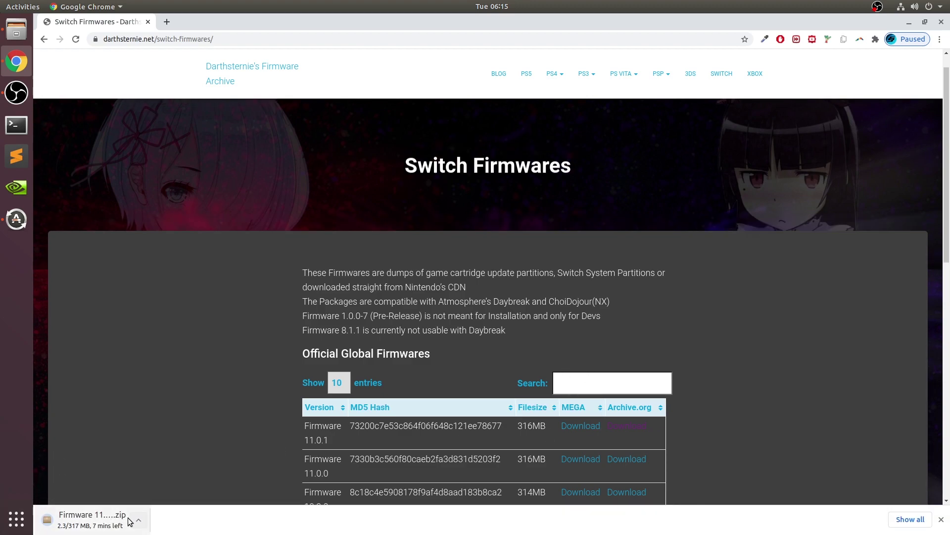
pyautogui.click(140, 520)
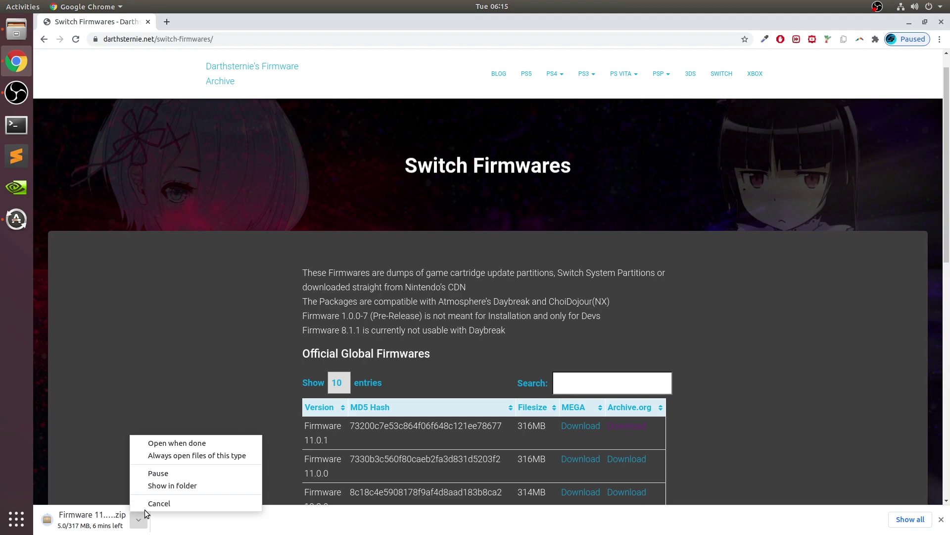
pyautogui.click(146, 505)
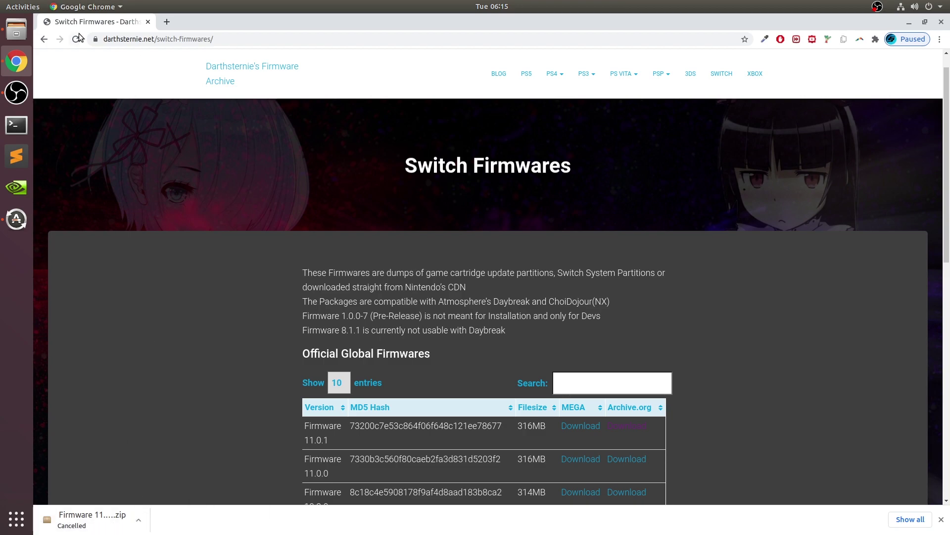
pyautogui.press('super+h')
# Step: Extract the ryujinx tar.gz archive into the Downloads folder
pyautogui.click(319, 255)
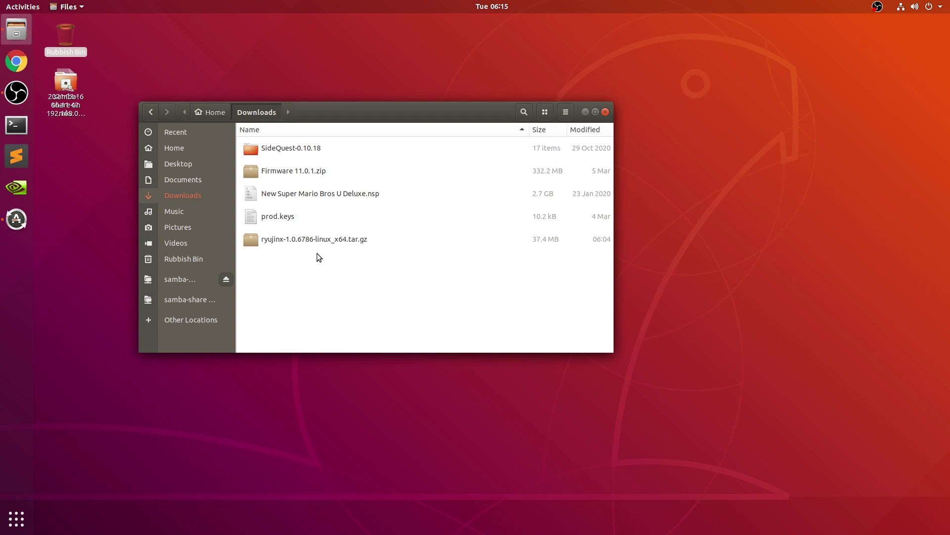
pyautogui.rightClick(311, 248)
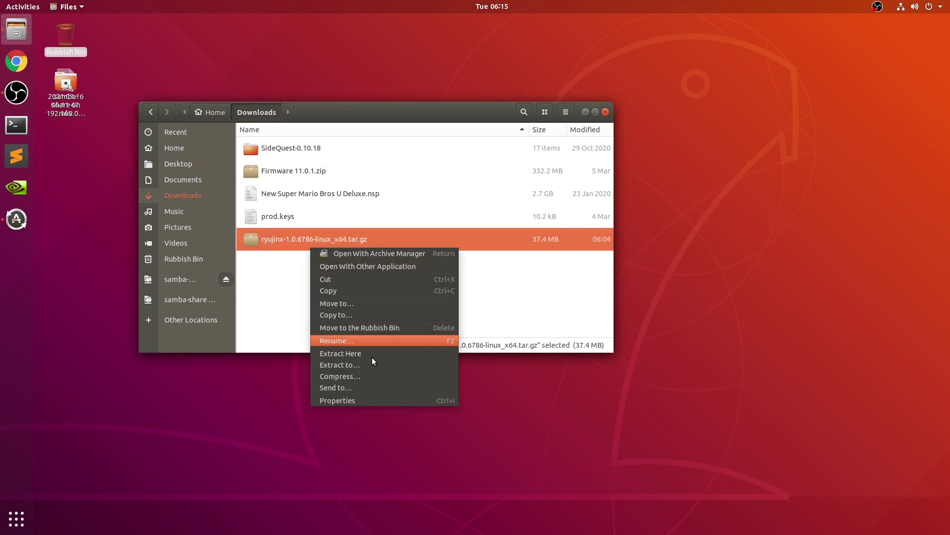
pyautogui.click(373, 368)
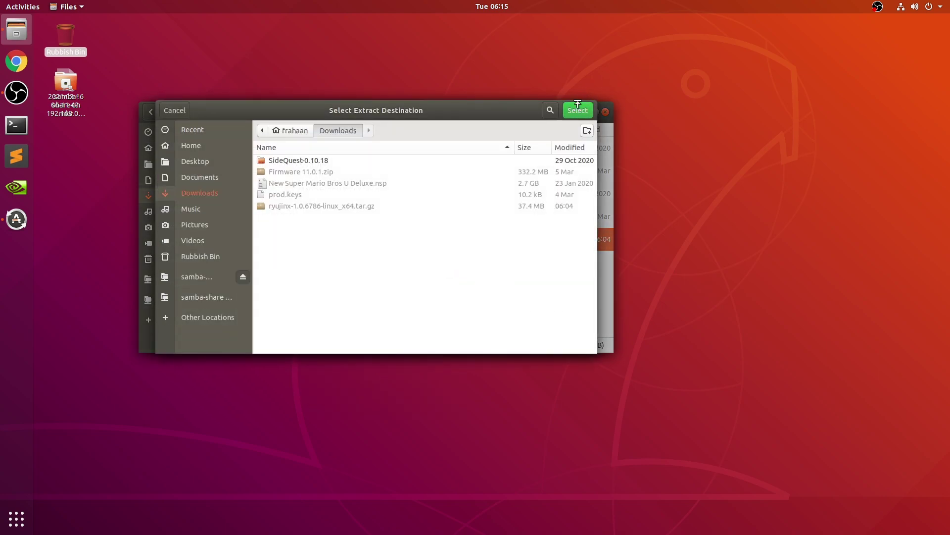
pyautogui.click(578, 109)
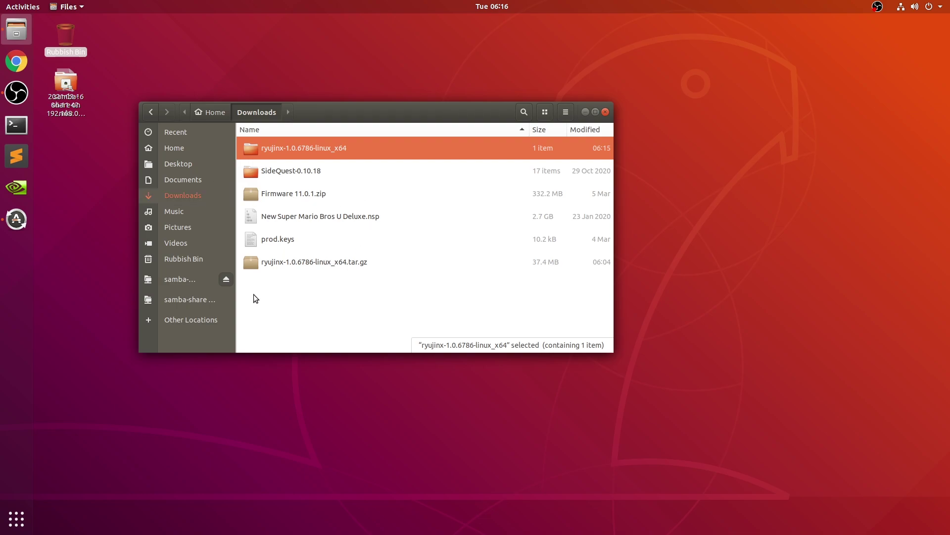
# Step: Open ryujinx-1.0.6786-linux_x64 > publish and inspect the Ryujinx executable file
pyautogui.doubleClick(290, 143)
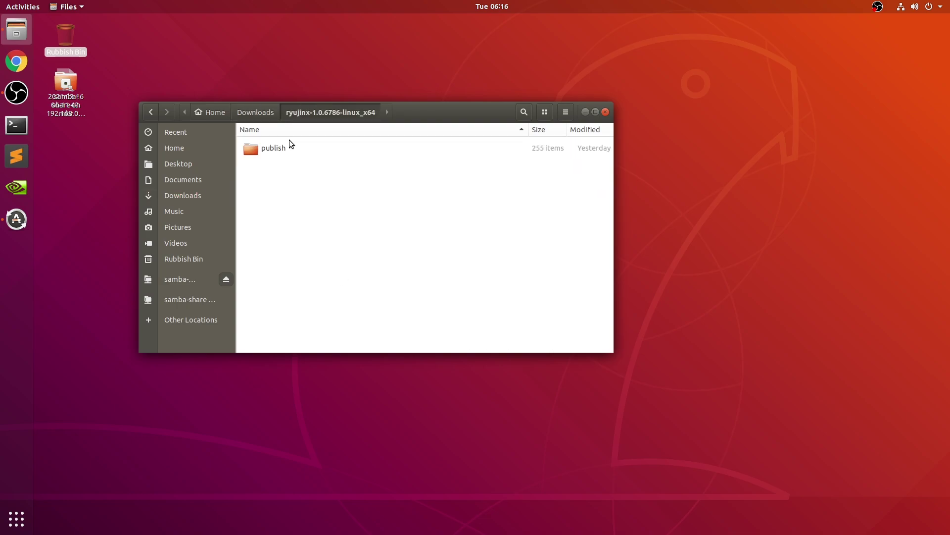
pyautogui.doubleClick(291, 144)
pyautogui.scroll(-20, 300, 212)
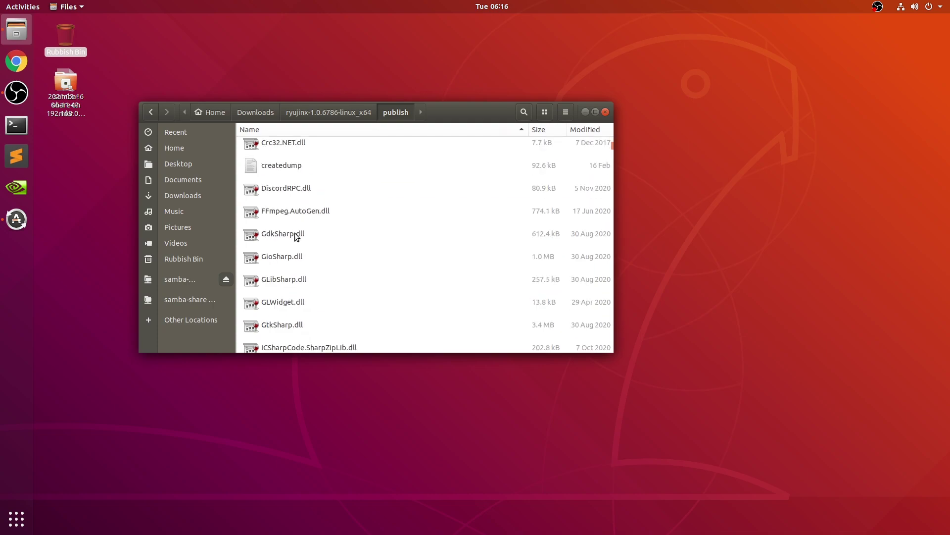
pyautogui.scroll(-8, 298, 239)
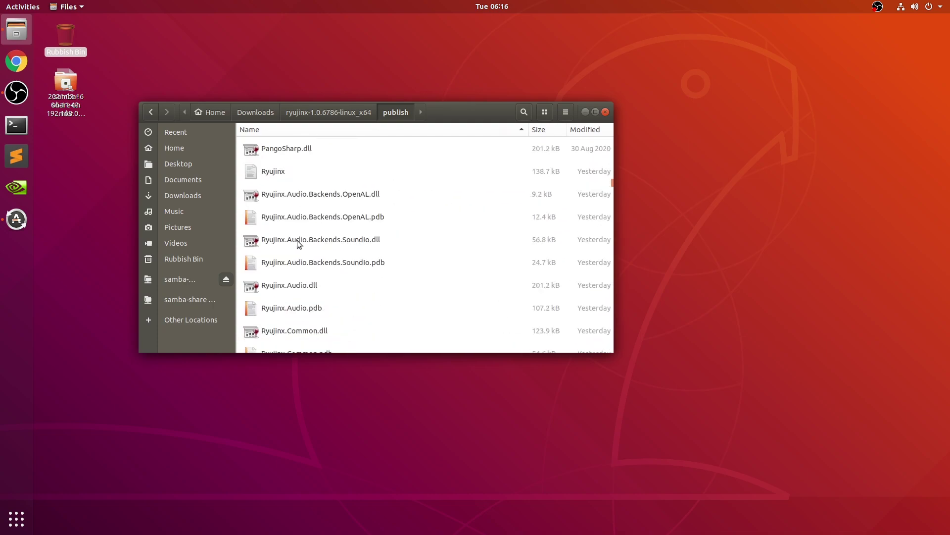
pyautogui.scroll(1, 295, 223)
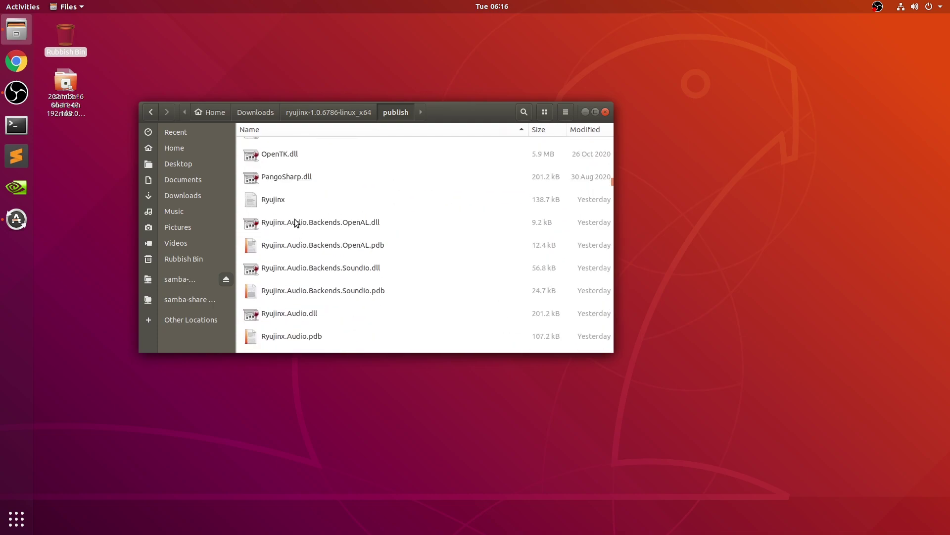
pyautogui.doubleClick(271, 196)
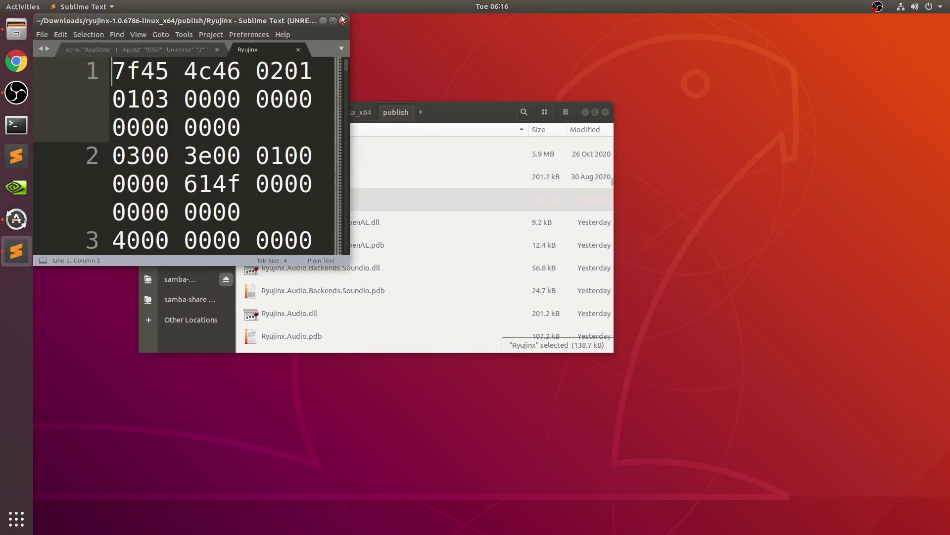
pyautogui.click(343, 20)
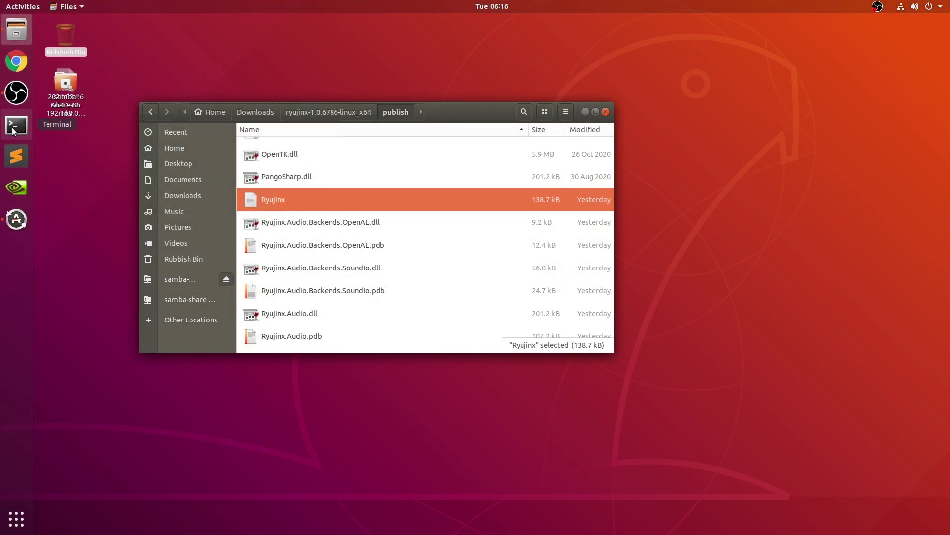
# Step: Launch Terminal and move it beside the publish folder
pyautogui.click(15, 519)
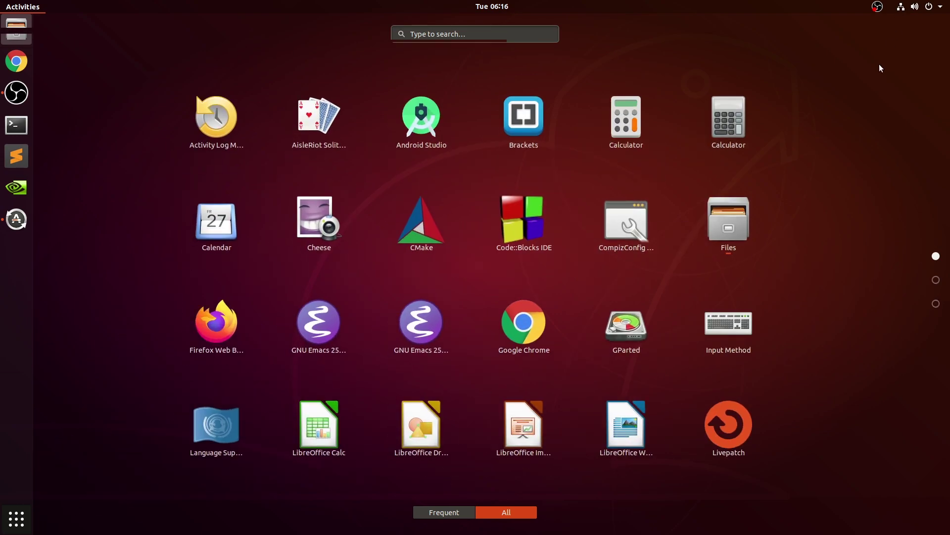
pyautogui.write('terminal')
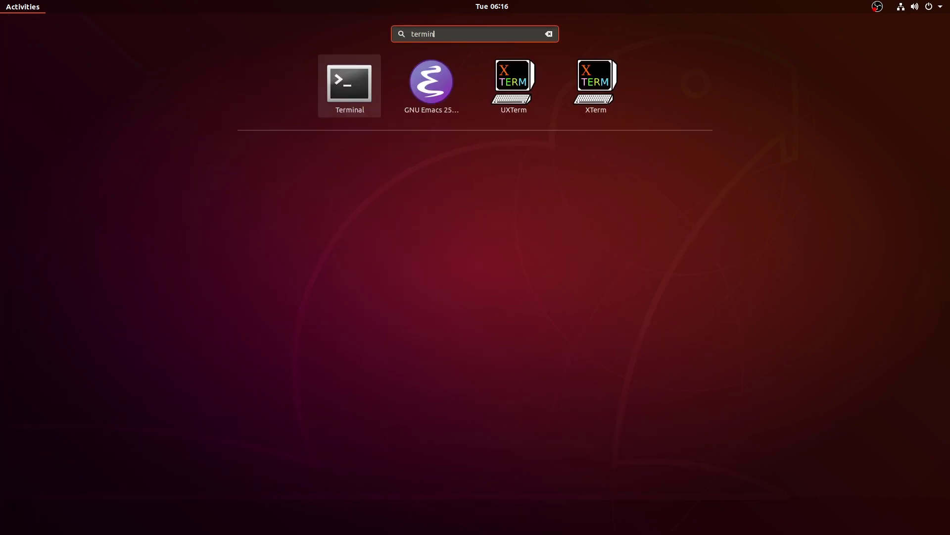
pyautogui.press('Return')
pyautogui.moveTo(248, 25); pyautogui.dragTo(654, 118)
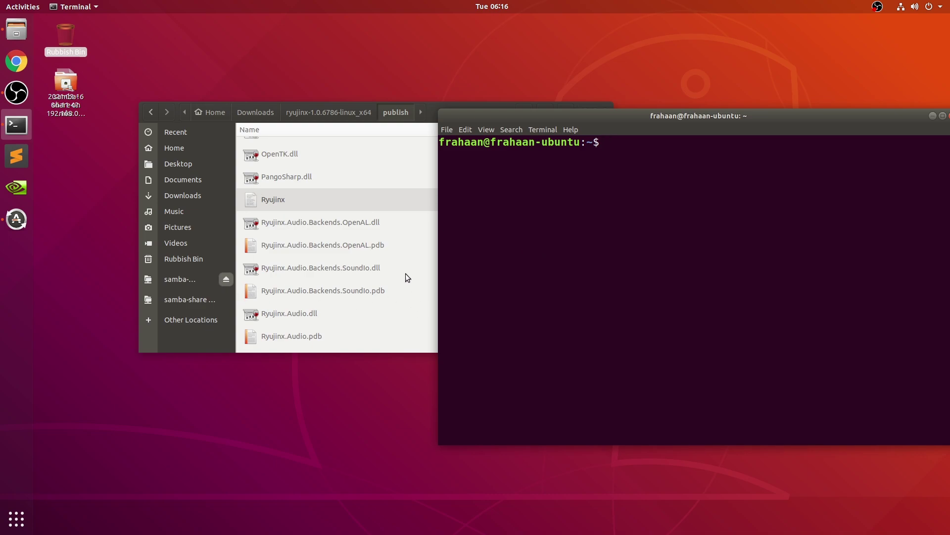
# Step: Run Ryujinx in the terminal using the executable's full path
pyautogui.write('./')
pyautogui.moveTo(278, 199); pyautogui.dragTo(670, 215)
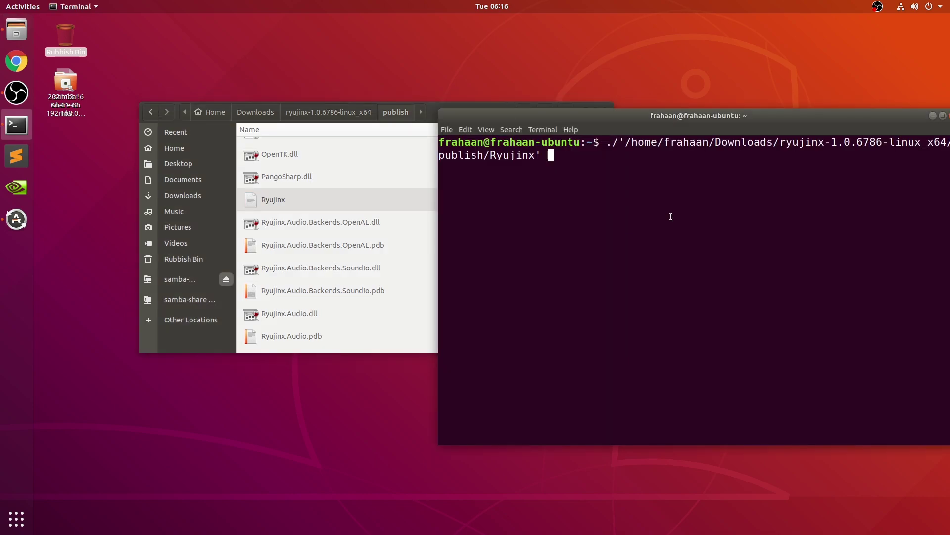
pyautogui.press('Return')
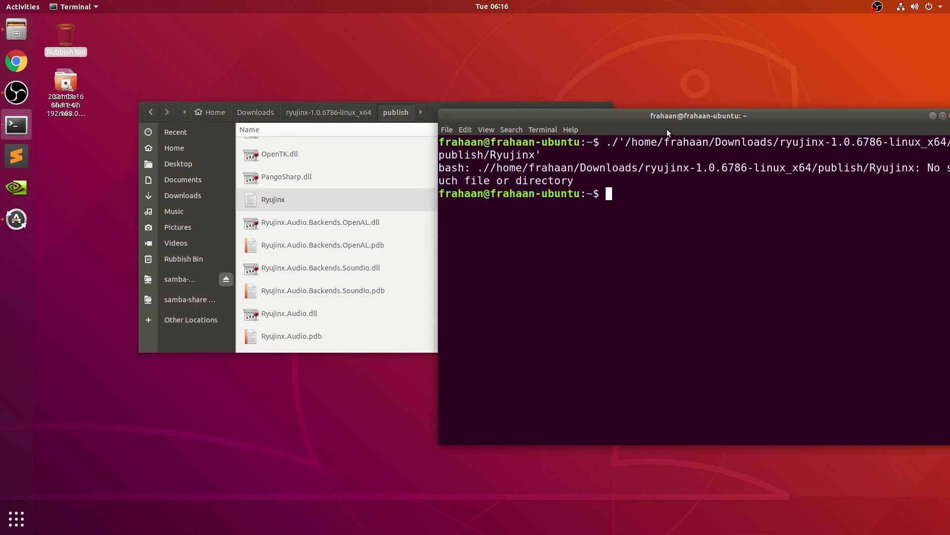
pyautogui.moveTo(655, 119)
pyautogui.mouseDown()
pyautogui.moveTo(604, 113)
pyautogui.moveTo(641, 128)
pyautogui.mouseUp()
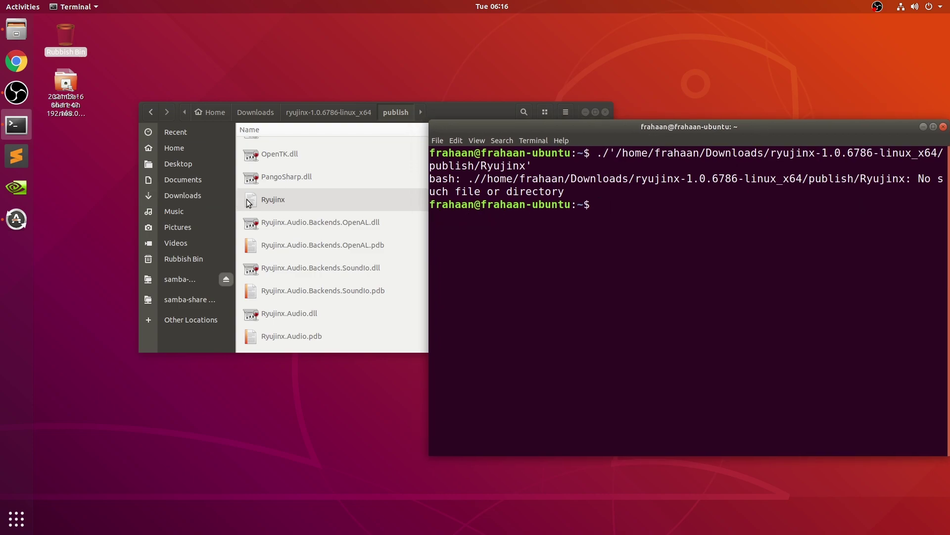
pyautogui.moveTo(255, 203); pyautogui.dragTo(802, 252)
pyautogui.click(802, 253)
pyautogui.press('Return')
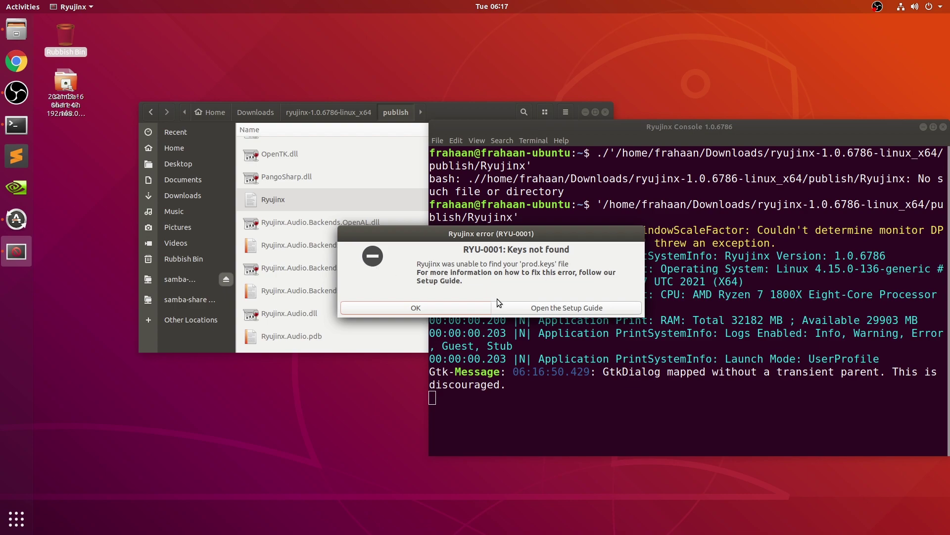
# Step: Dismiss the keys-not-found error and open Ryujinx's system data folder
pyautogui.click(481, 307)
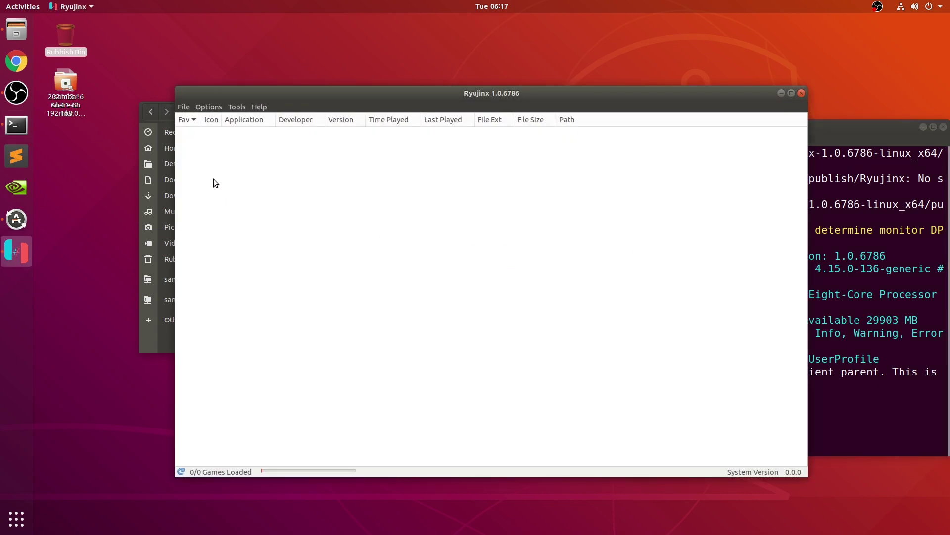
pyautogui.click(183, 106)
pyautogui.click(200, 145)
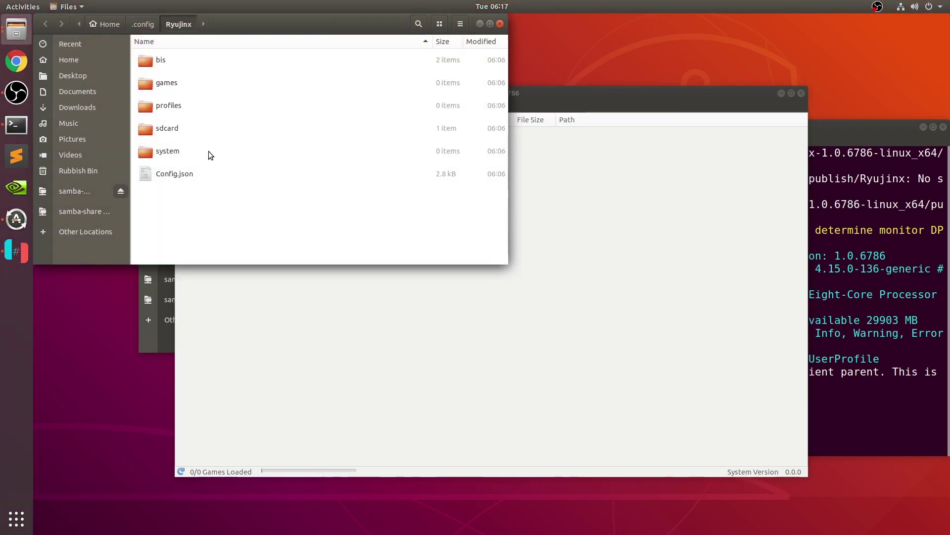
pyautogui.doubleClick(194, 150)
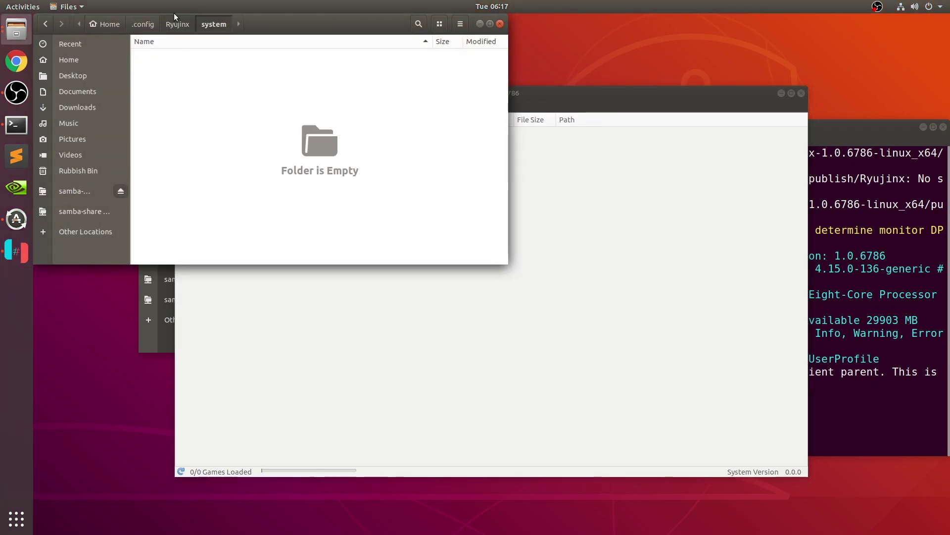
pyautogui.moveTo(176, 20); pyautogui.dragTo(284, 91)
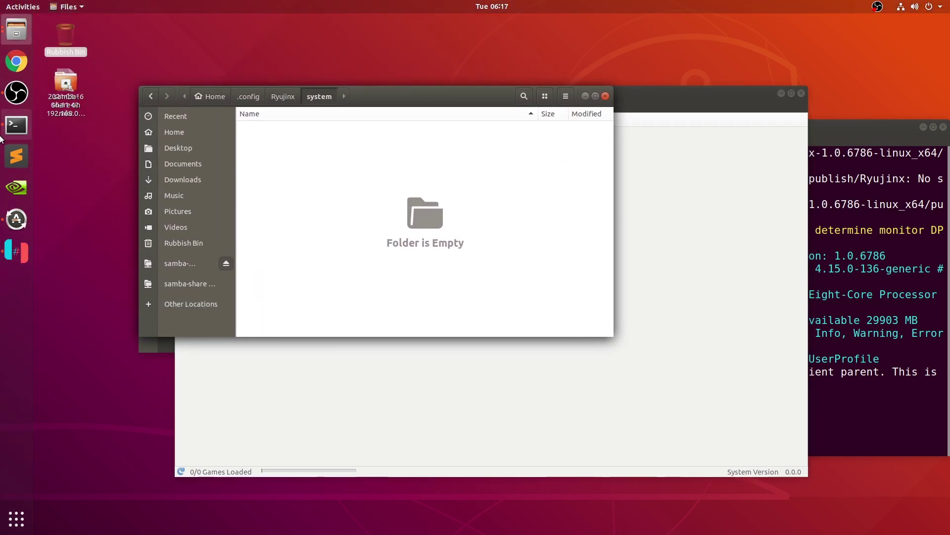
# Step: Copy prod.keys from Downloads into the Ryujinx system folder and close the Downloads window
pyautogui.click(16, 30)
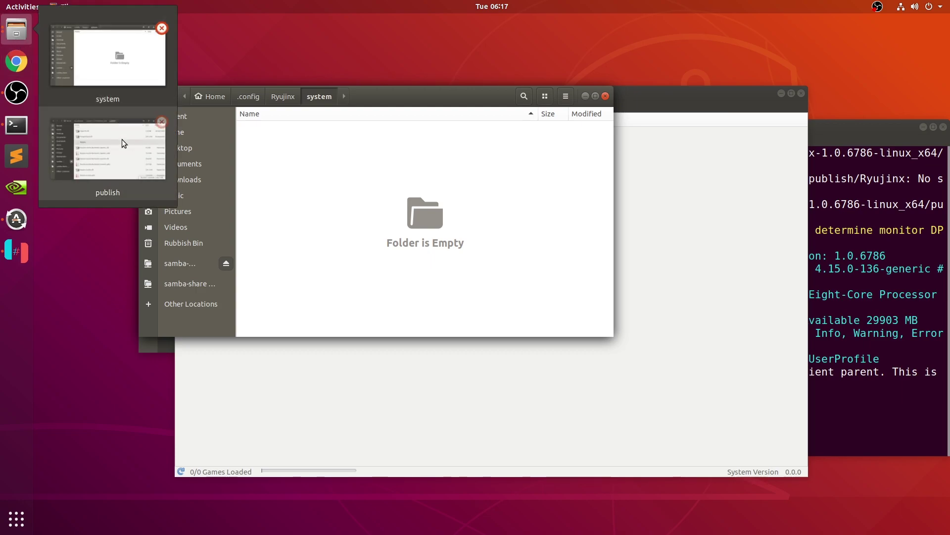
pyautogui.click(125, 156)
pyautogui.click(181, 164)
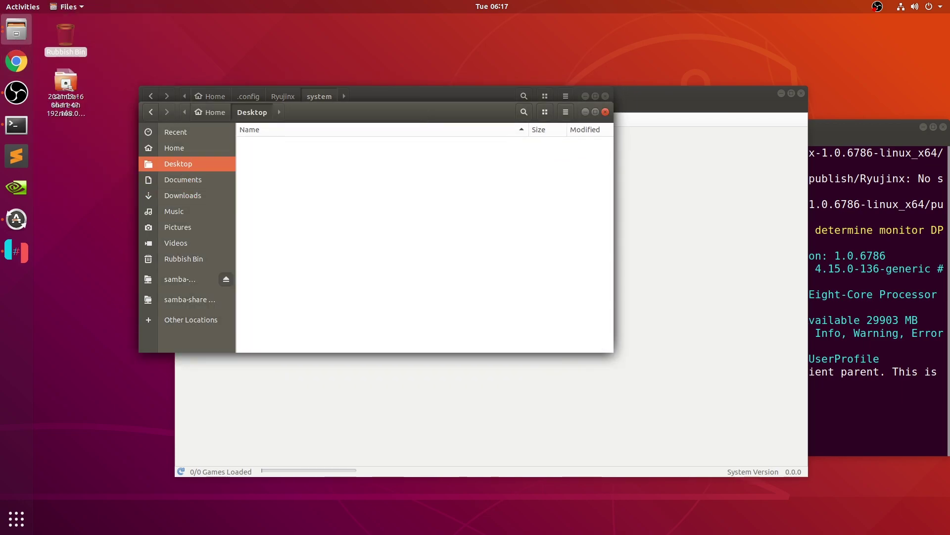
pyautogui.click(202, 198)
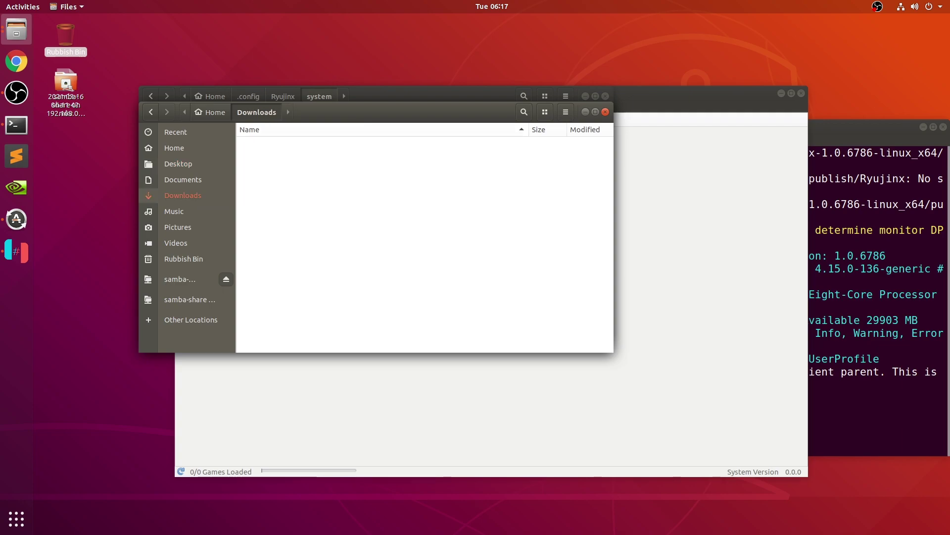
pyautogui.moveTo(498, 118); pyautogui.dragTo(764, 167)
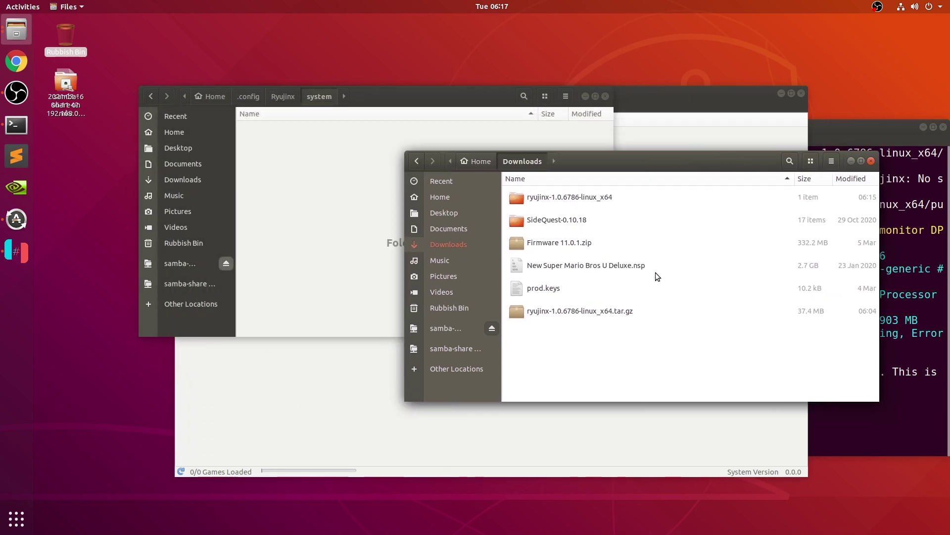
pyautogui.click(522, 287)
pyautogui.moveTo(524, 289); pyautogui.dragTo(356, 234)
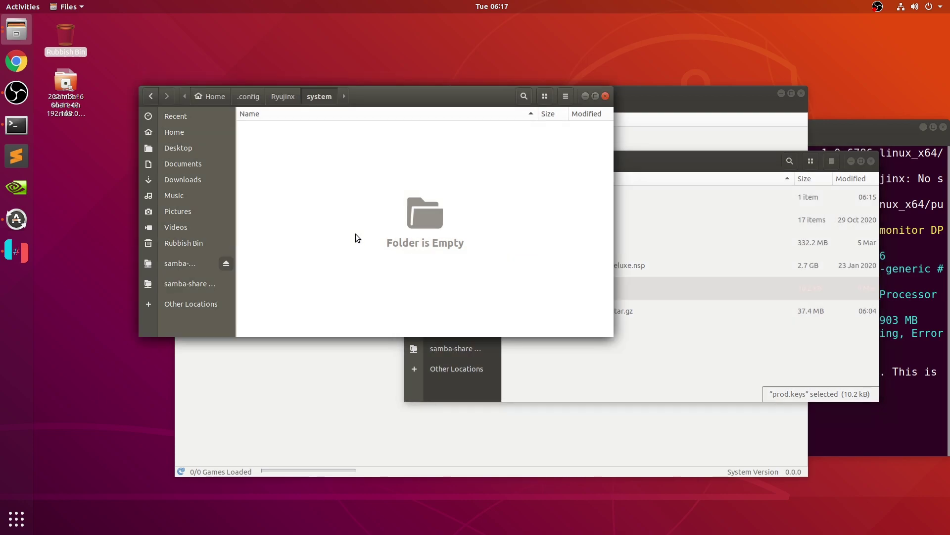
pyautogui.click(764, 322)
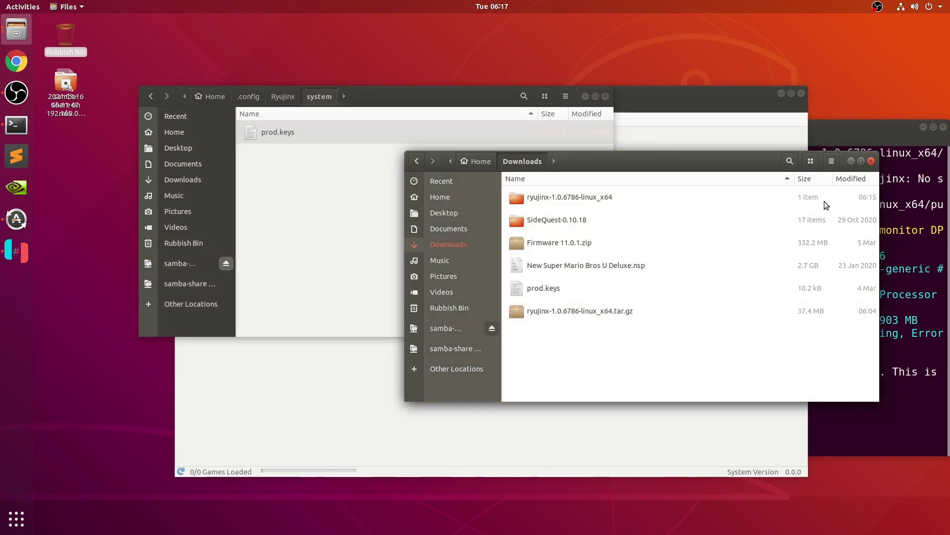
pyautogui.click(872, 161)
# Step: Close the system folder and Ryujinx, then relaunch Ryujinx by recalling the terminal command
pyautogui.click(605, 96)
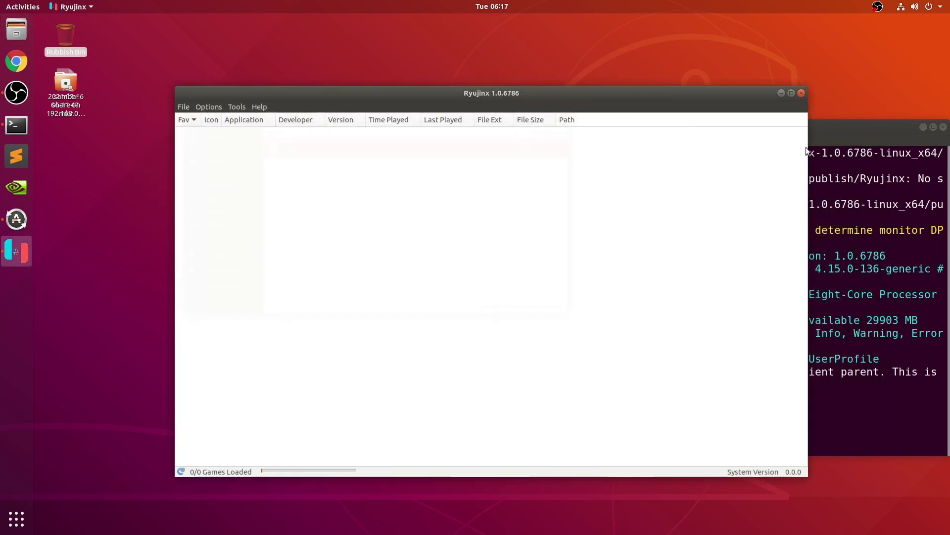
pyautogui.click(802, 93)
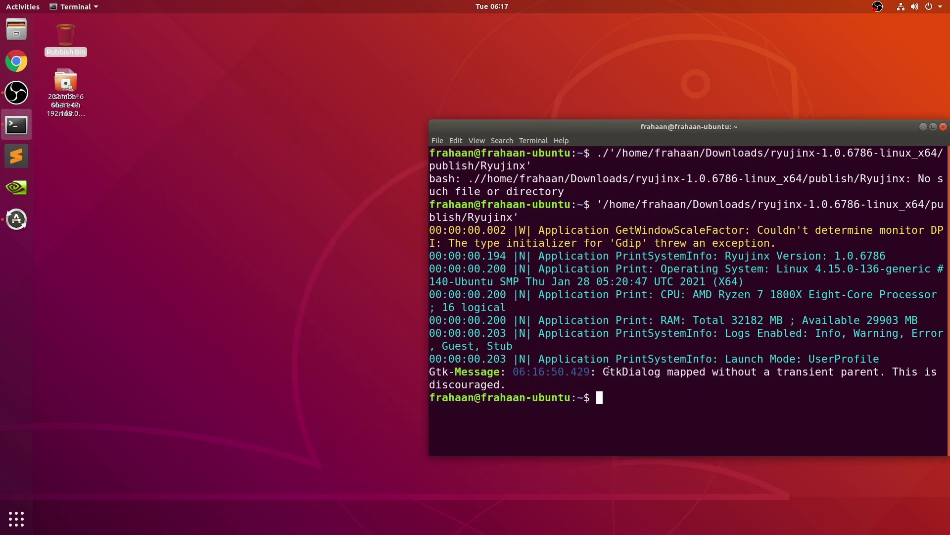
pyautogui.press('Up')
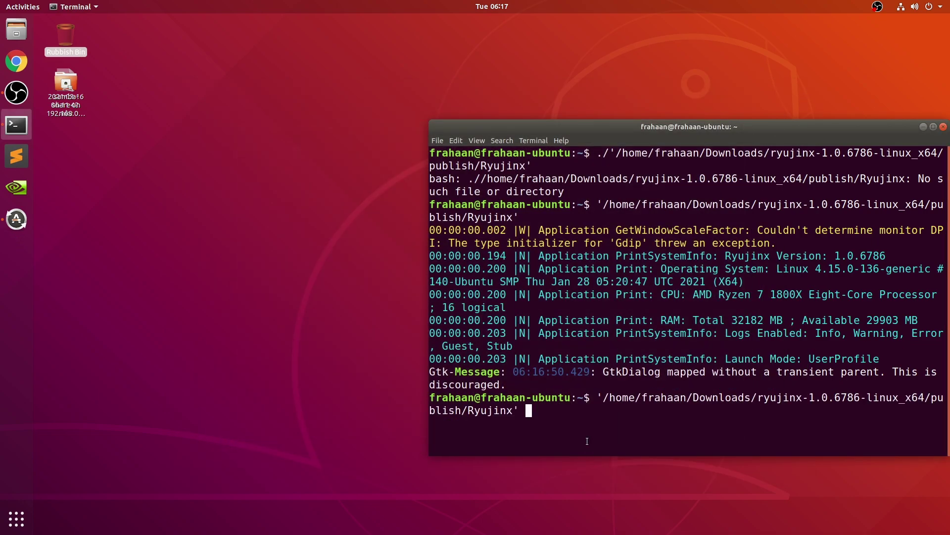
pyautogui.press('Return')
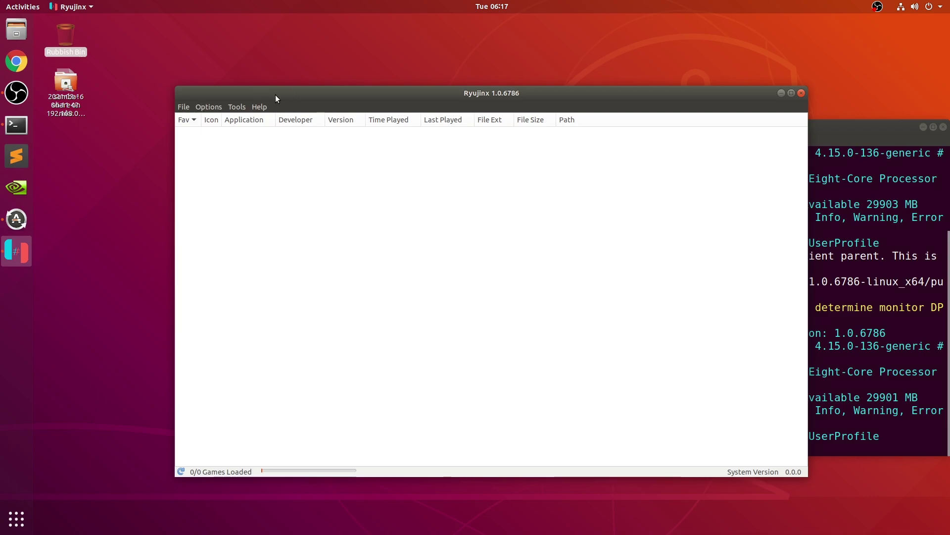
pyautogui.click(208, 109)
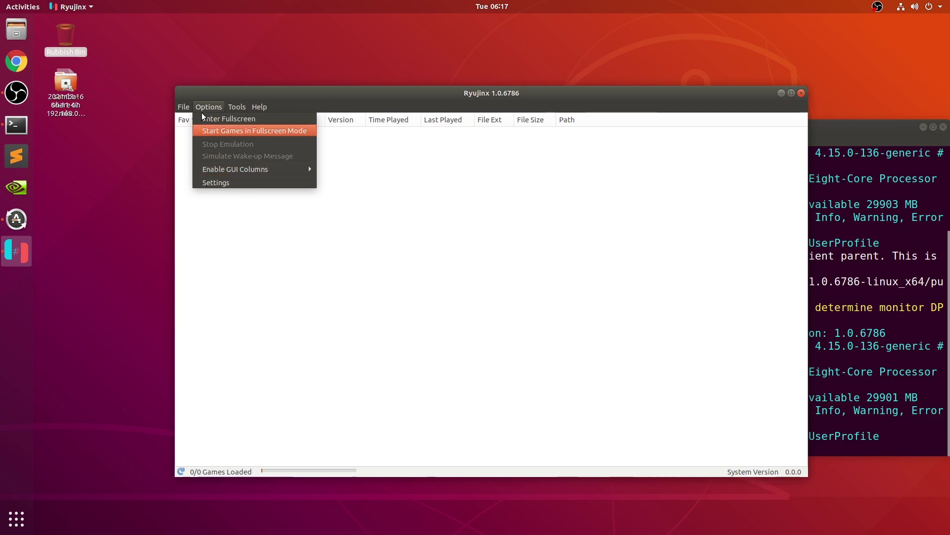
# Step: Add the Downloads folder as a game directory in Ryujinx Settings
pyautogui.click(217, 184)
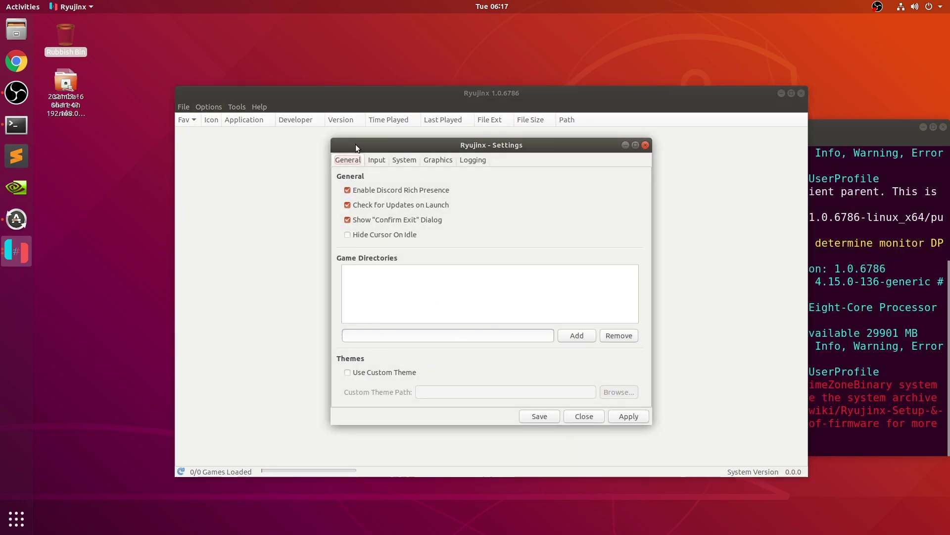
pyautogui.click(591, 336)
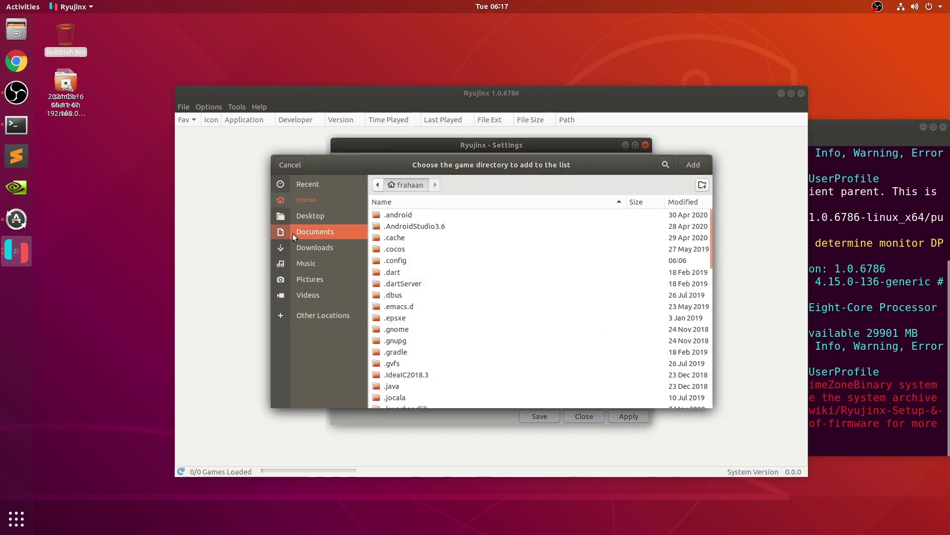
pyautogui.click(302, 251)
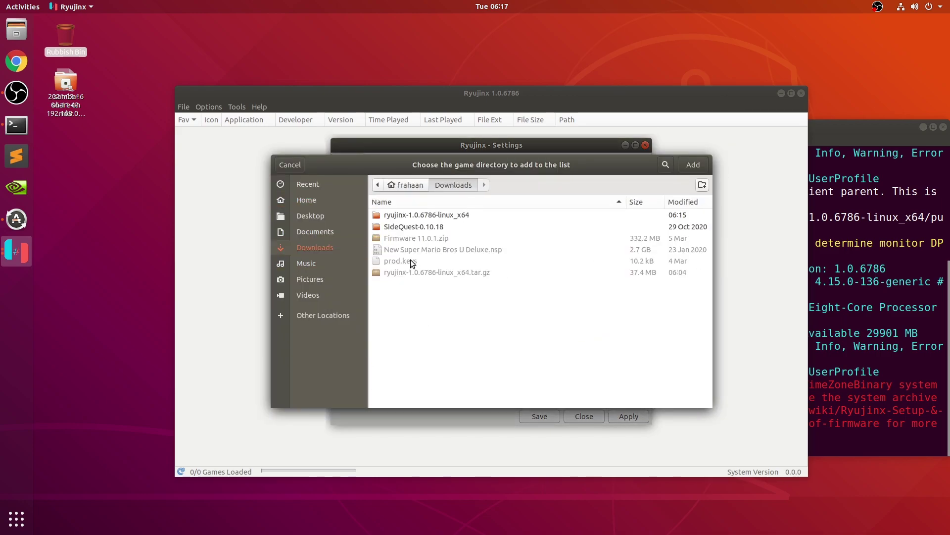
pyautogui.click(698, 166)
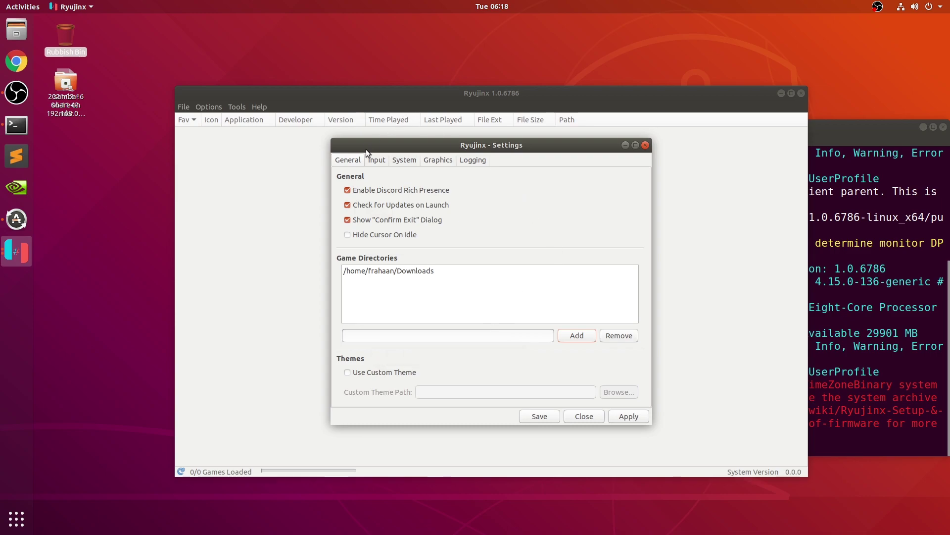
pyautogui.click(378, 159)
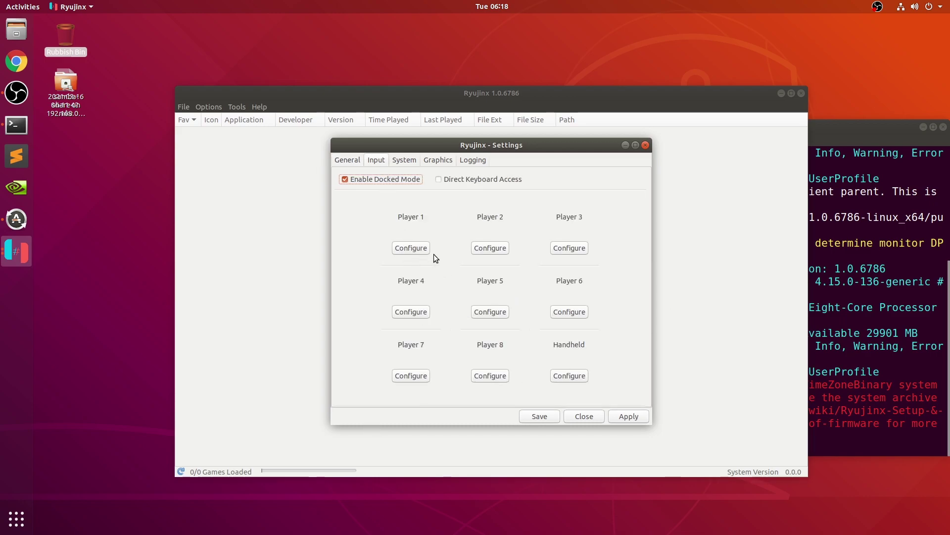
# Step: Configure Player 1 with All keyboards input and the Joycon Pair controller type
pyautogui.click(421, 251)
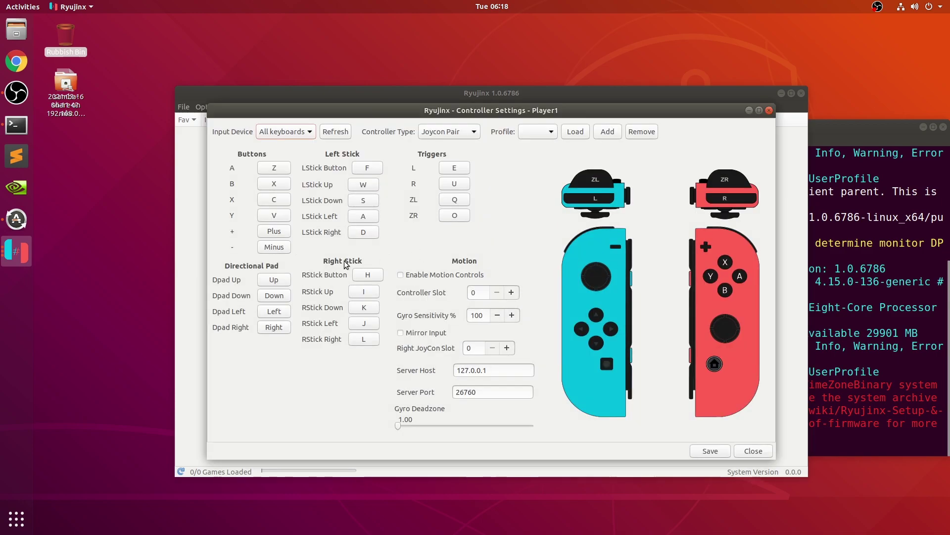
pyautogui.click(269, 137)
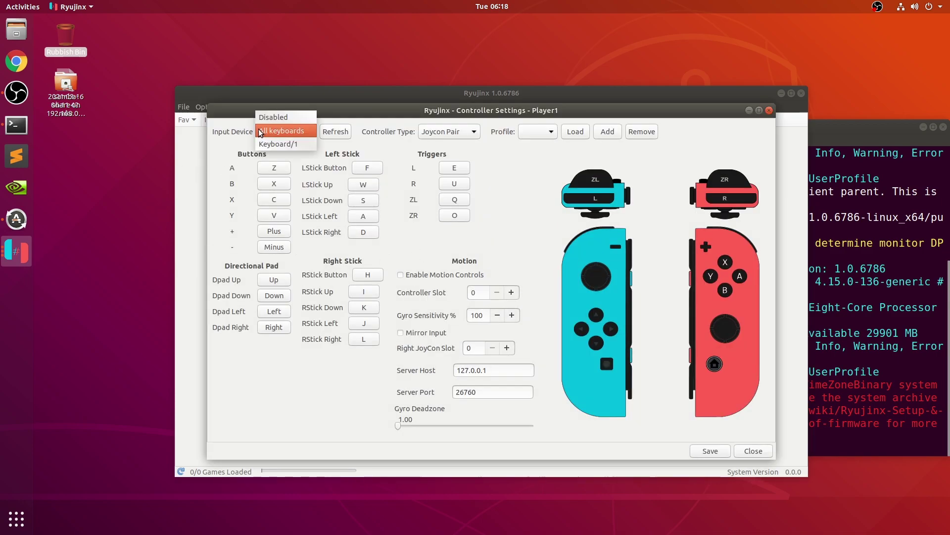
pyautogui.click(302, 133)
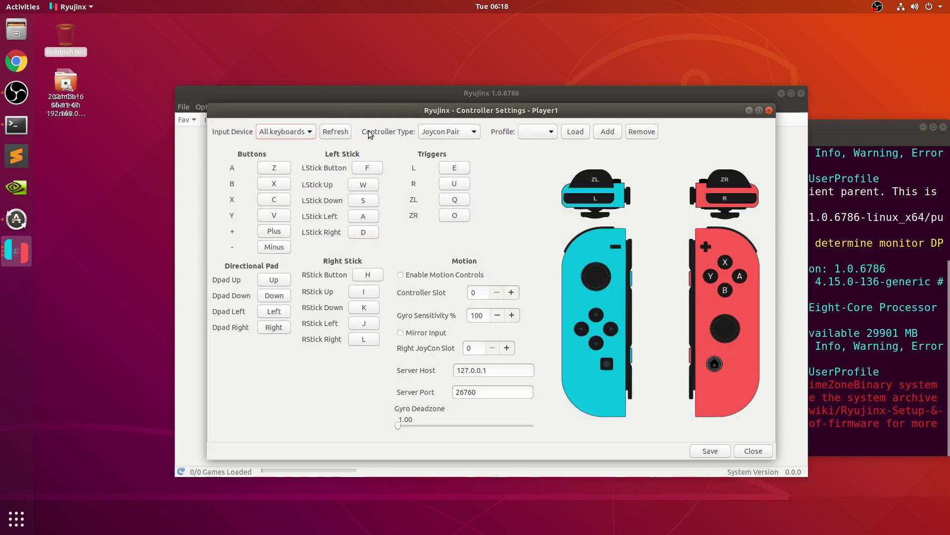
pyautogui.click(430, 135)
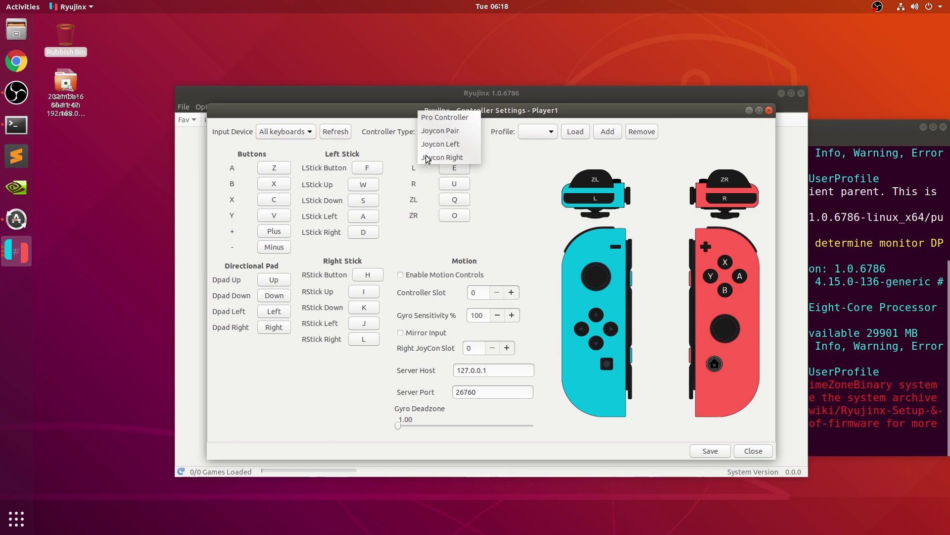
pyautogui.click(427, 158)
pyautogui.click(439, 129)
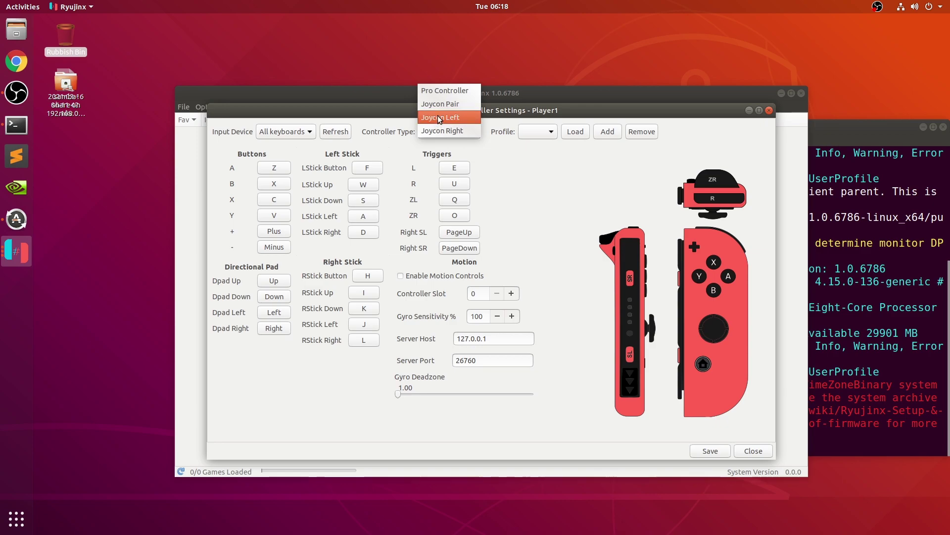
pyautogui.click(438, 116)
pyautogui.click(444, 132)
pyautogui.click(438, 103)
pyautogui.click(434, 131)
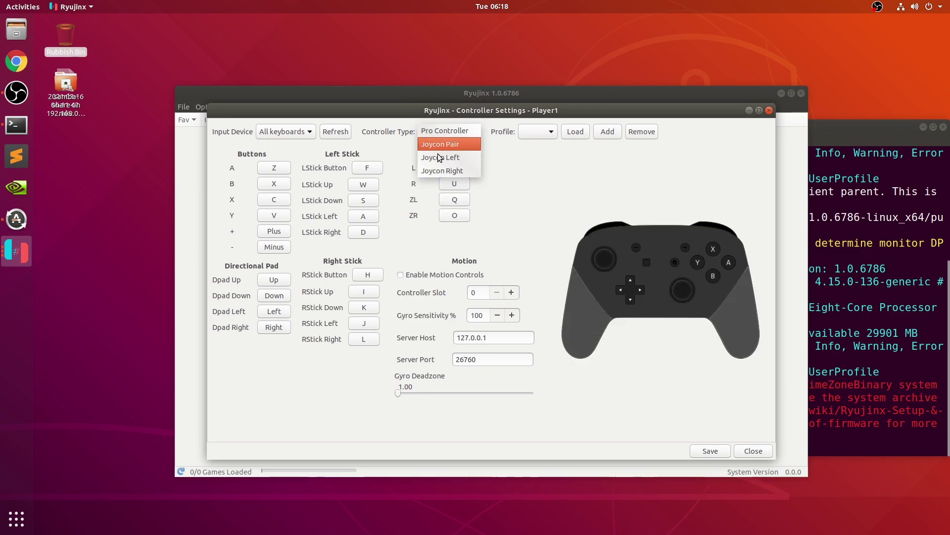
pyautogui.click(433, 144)
# Step: Rebind Player 1's A button to the P key
pyautogui.click(553, 132)
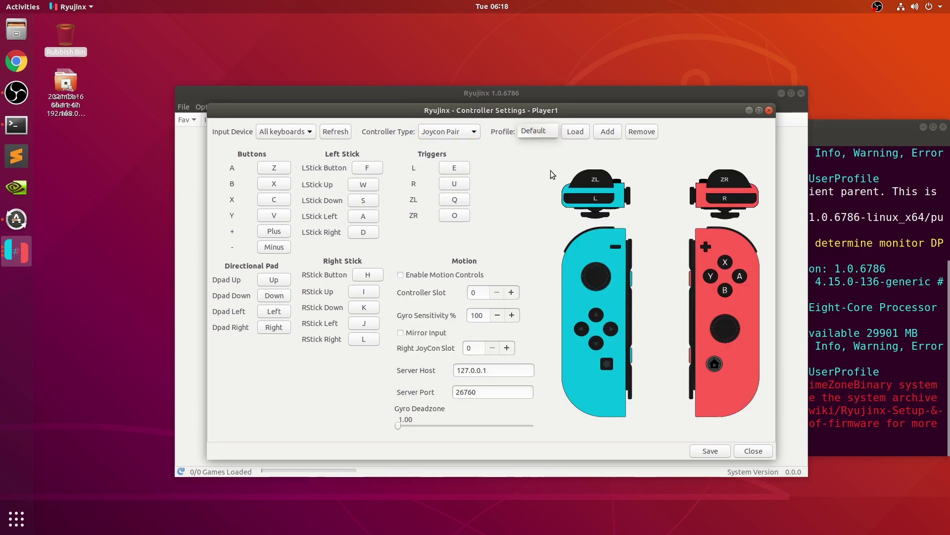
pyautogui.click(551, 171)
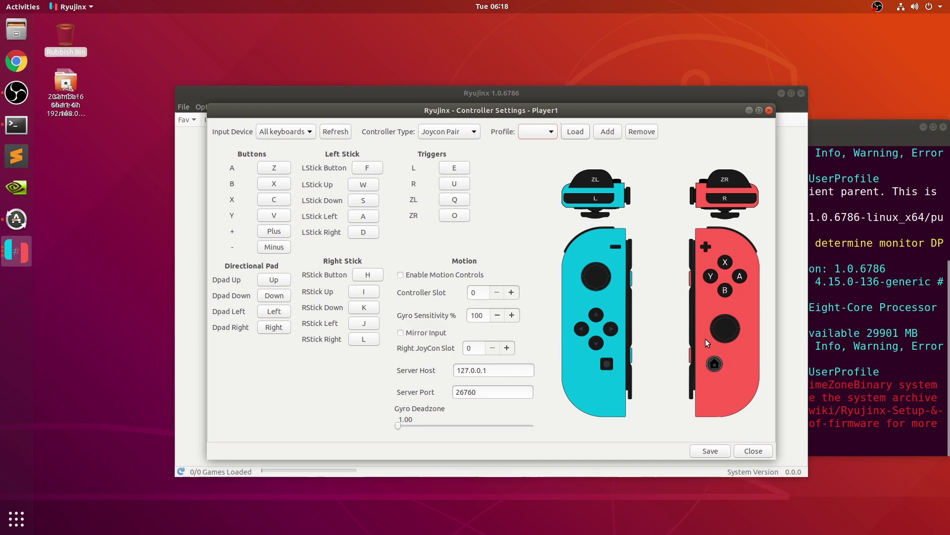
pyautogui.click(268, 174)
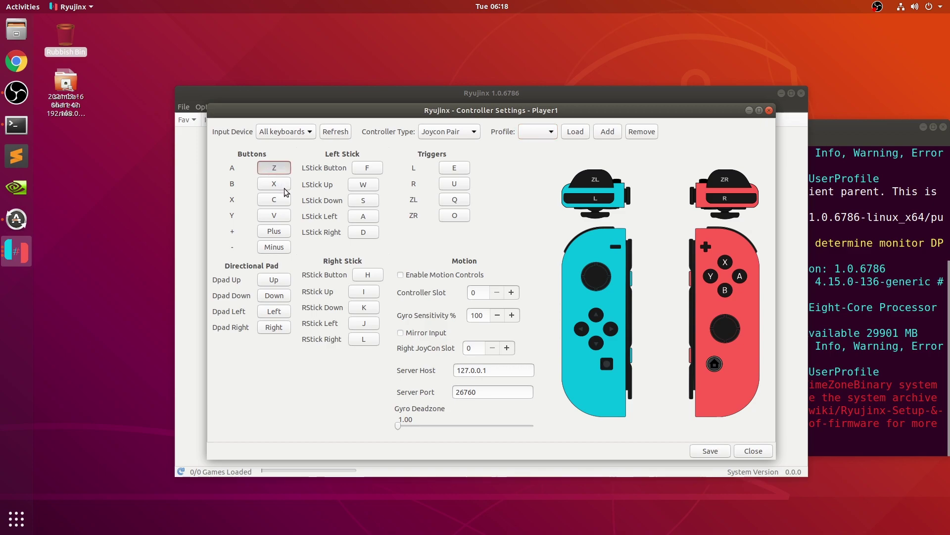
pyautogui.press('p')
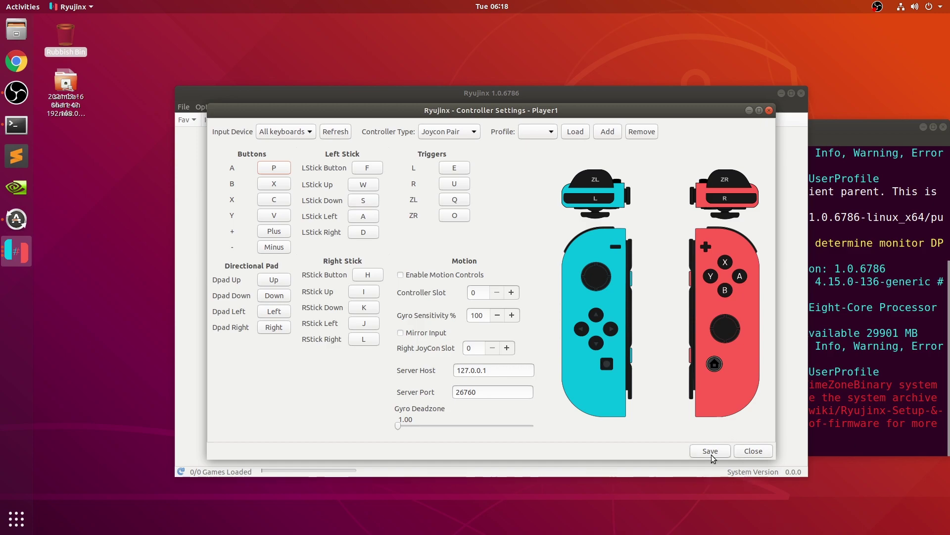
# Step: Load the Default profile, restoring A to Z, and save Player 1's controls
pyautogui.click(525, 132)
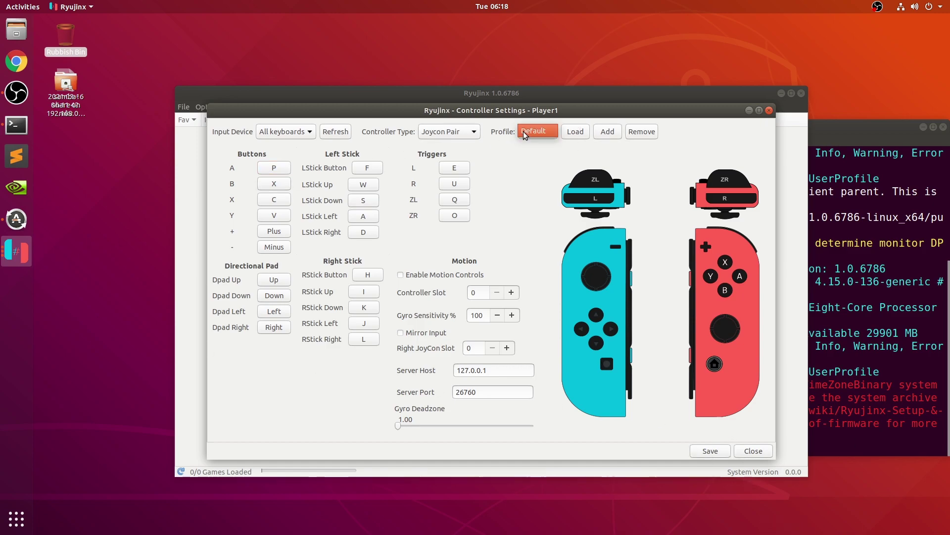
pyautogui.click(575, 132)
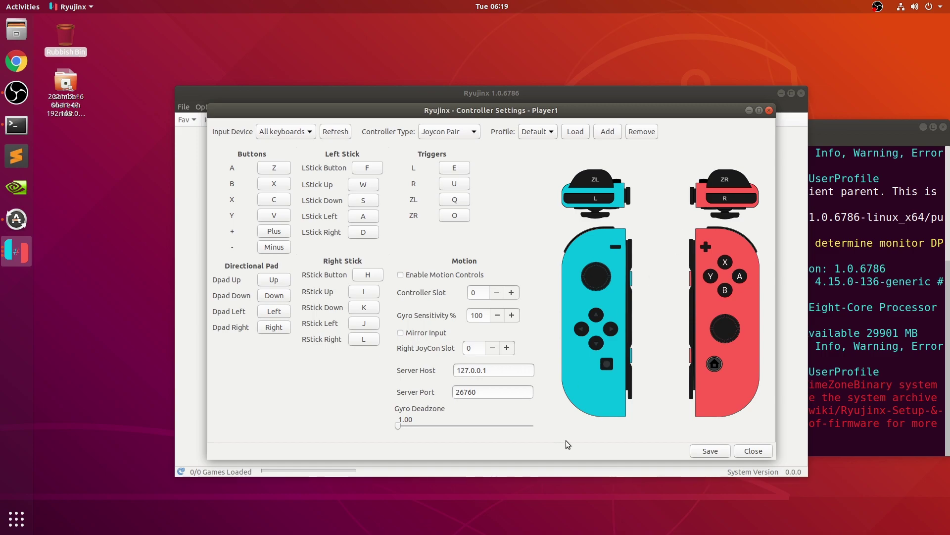
pyautogui.click(711, 450)
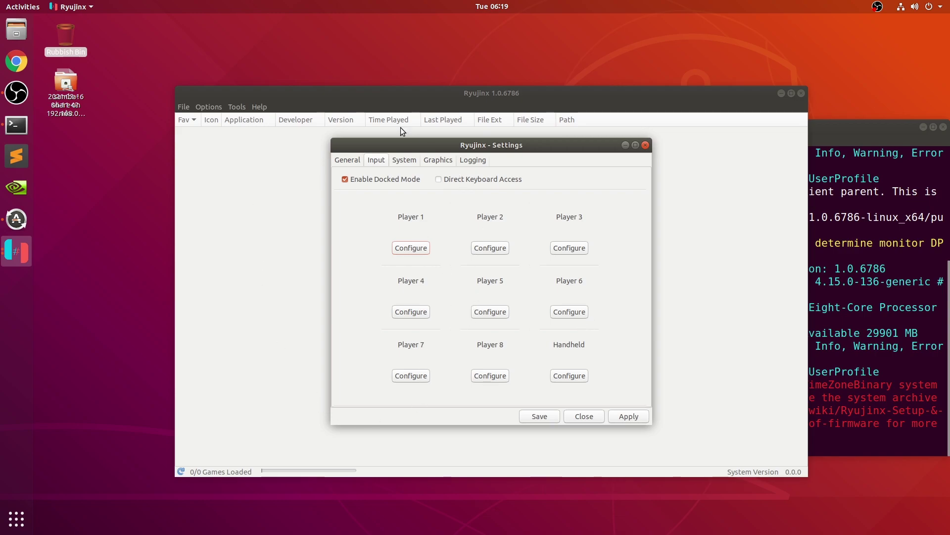
# Step: Set the System Region to Europe and the System Language to British English
pyautogui.click(401, 160)
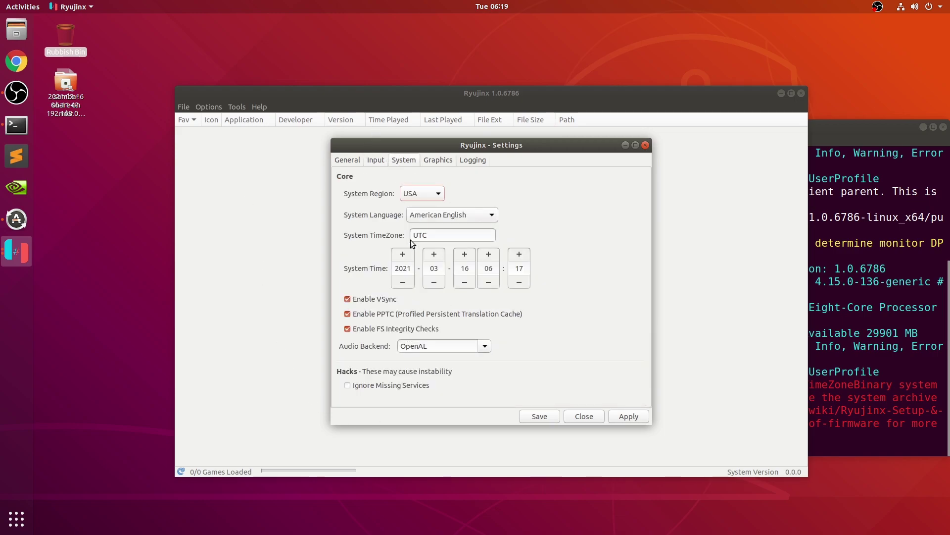
pyautogui.click(417, 200)
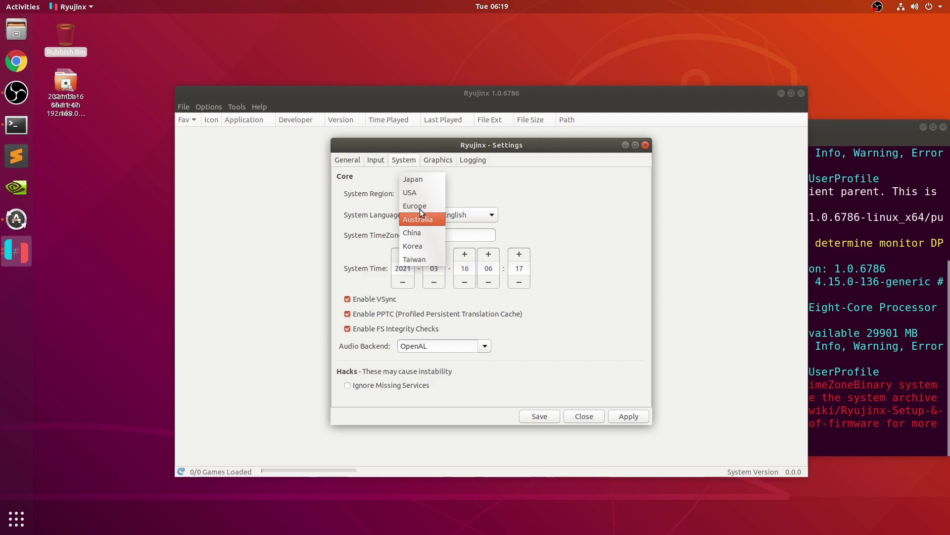
pyautogui.click(419, 208)
pyautogui.click(431, 214)
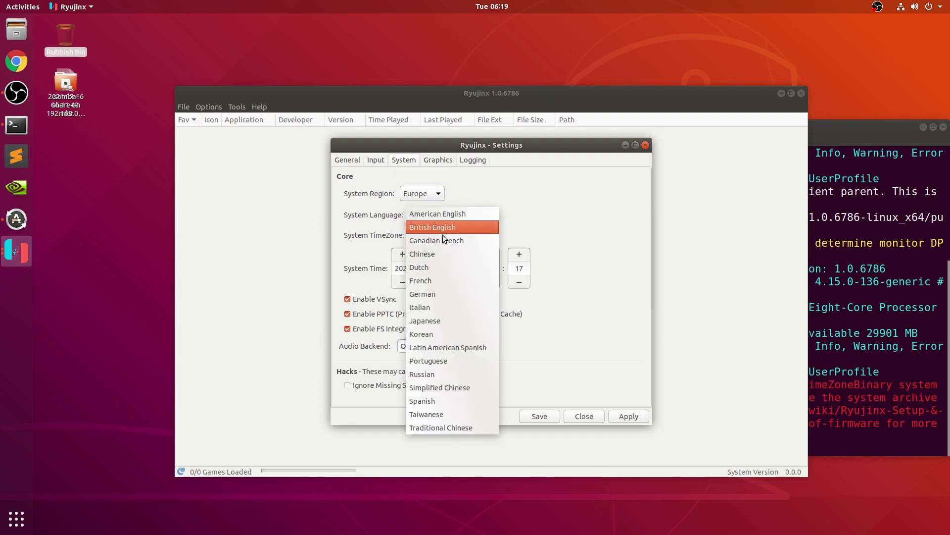
pyautogui.click(437, 228)
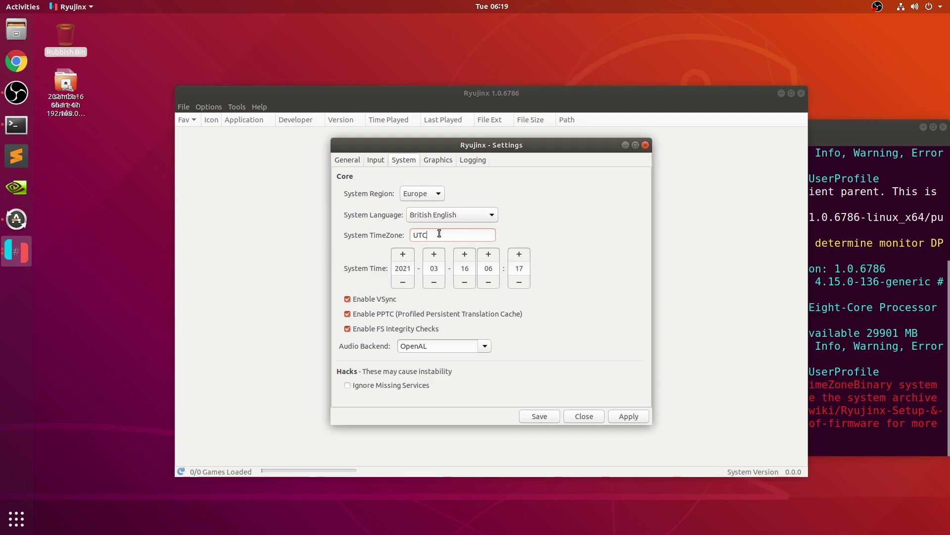
# Step: Set the System TimeZone to UTC
pyautogui.press('BackSpace')
pyautogui.press('BackSpace')
pyautogui.press('BackSpace')
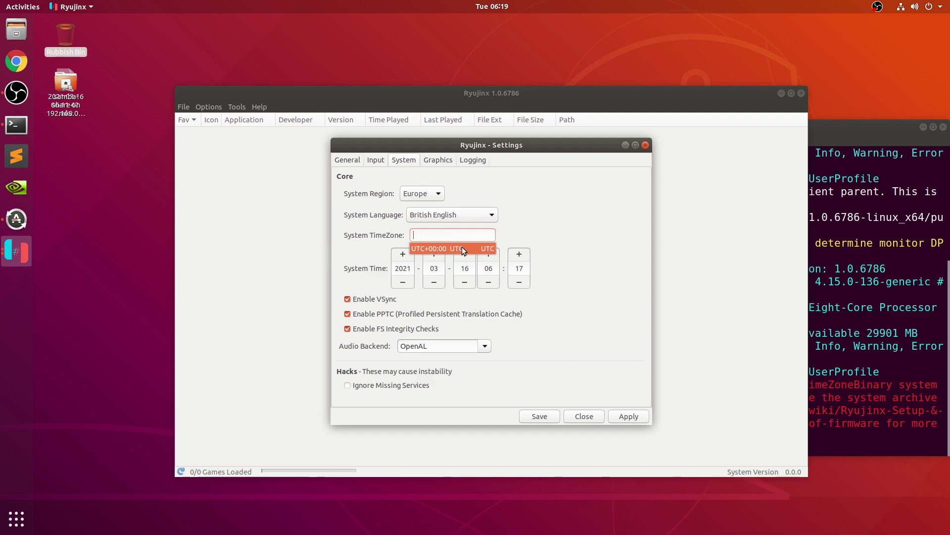
pyautogui.press('Escape')
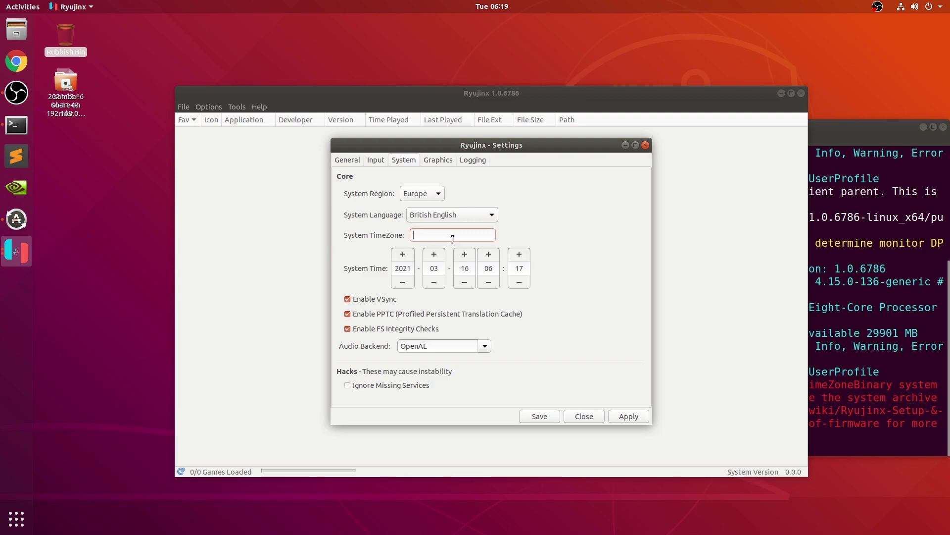
pyautogui.write('u')
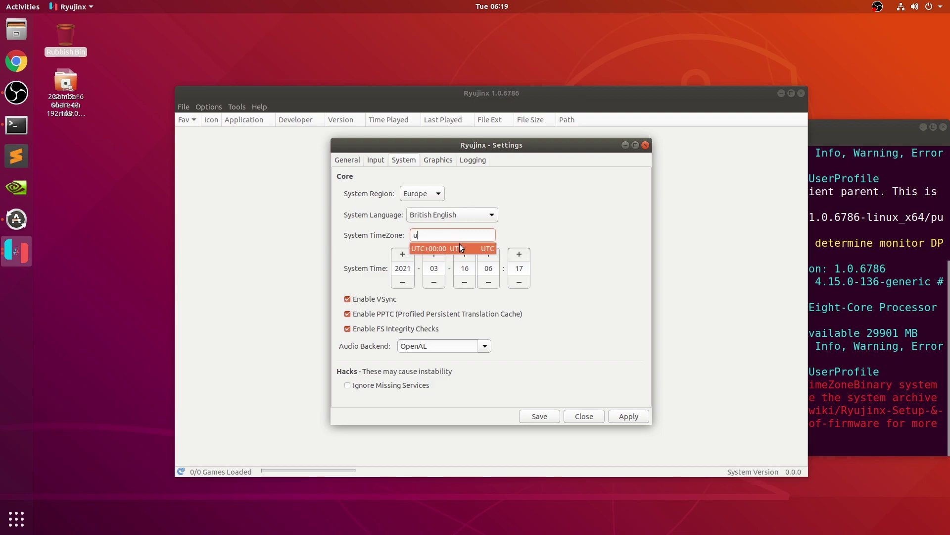
pyautogui.click(452, 246)
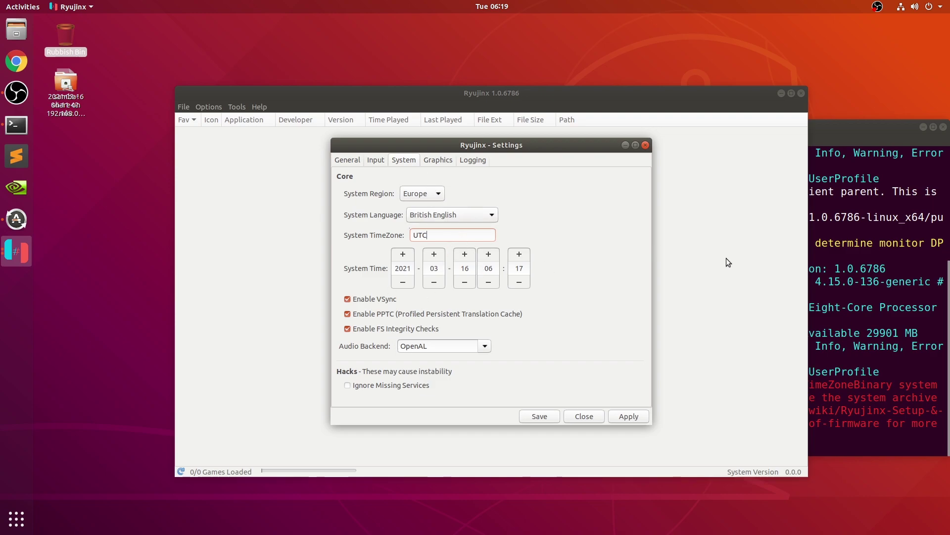
# Step: Keep graphics at Auto anisotropic filtering, Native resolution scale and 16:9 aspect ratio, then apply and save
pyautogui.click(432, 157)
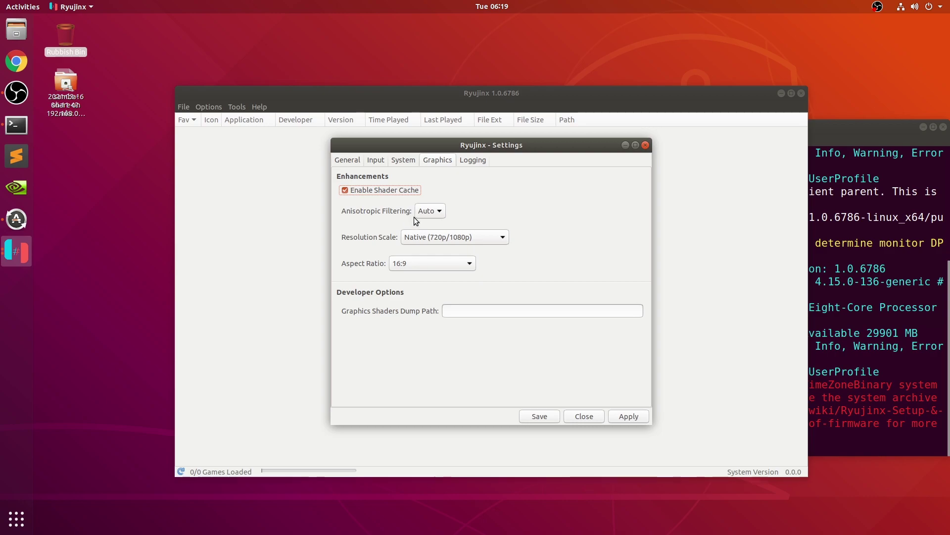
pyautogui.click(428, 213)
pyautogui.click(465, 203)
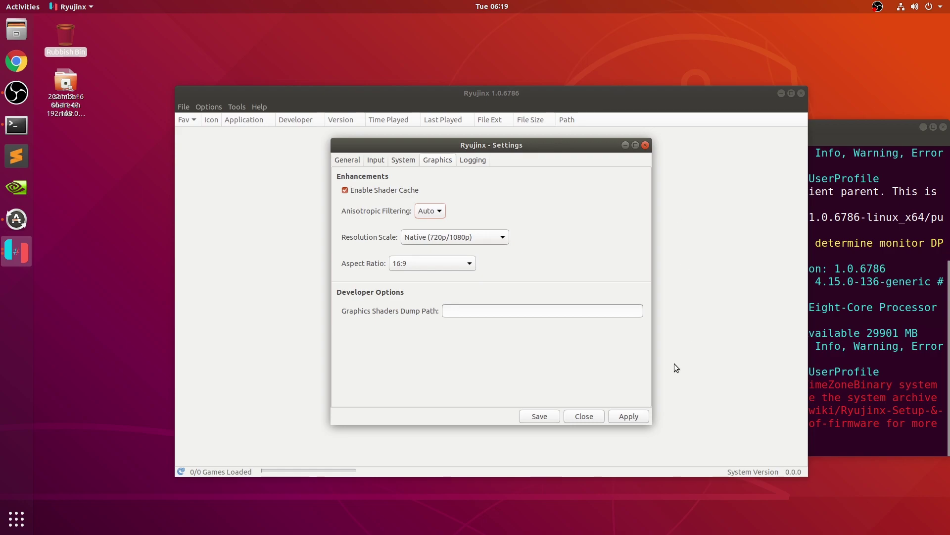
pyautogui.click(438, 241)
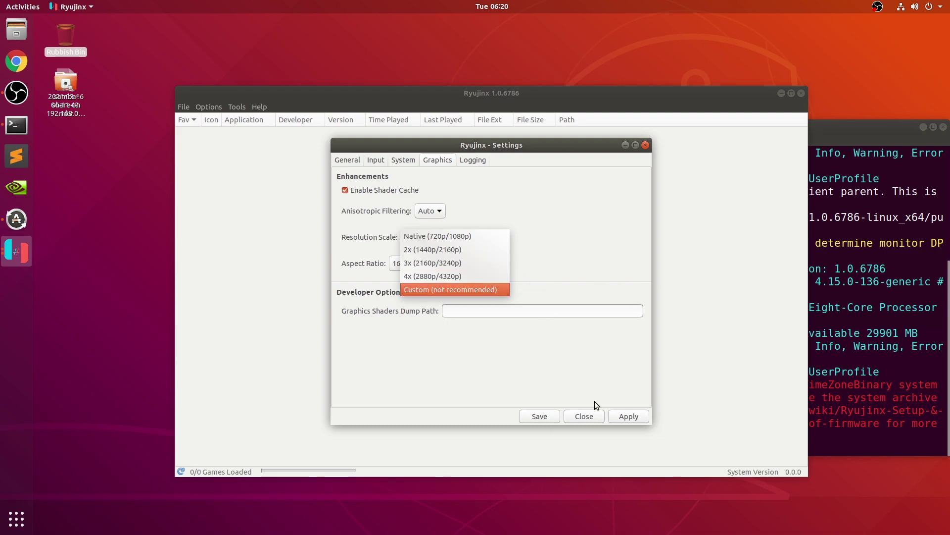
pyautogui.click(464, 241)
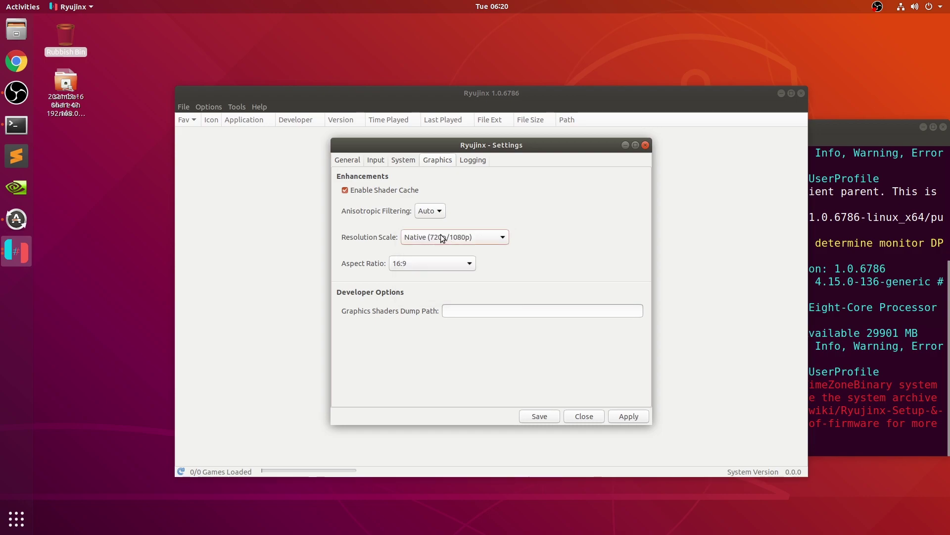
pyautogui.click(447, 261)
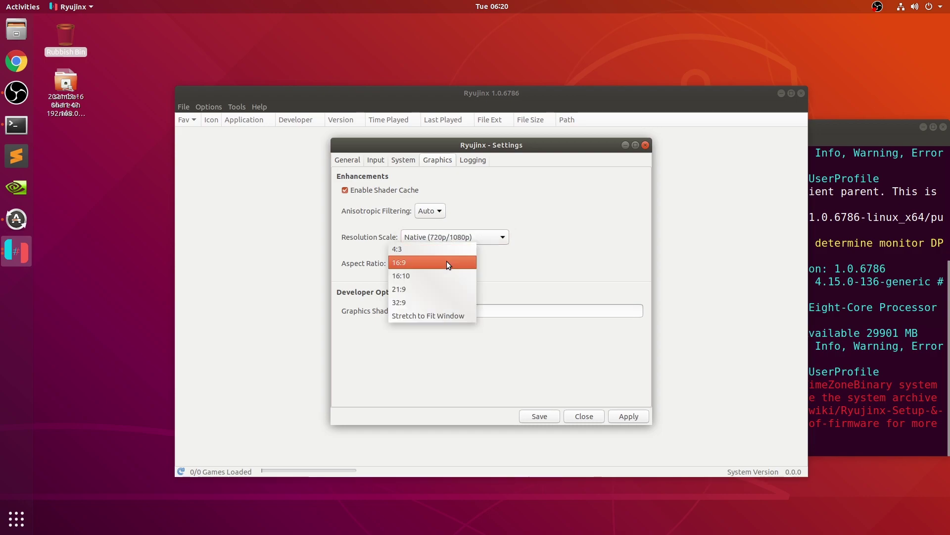
pyautogui.click(517, 284)
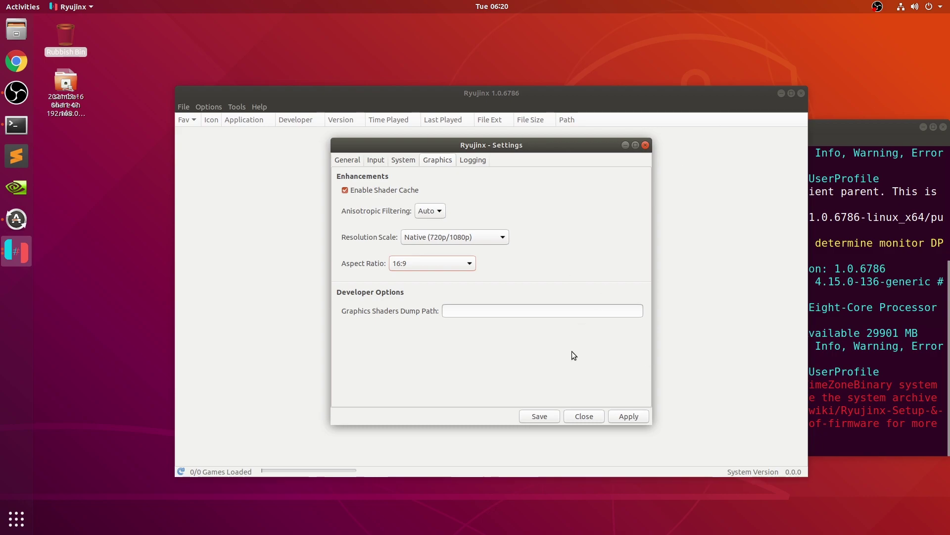
pyautogui.click(636, 418)
pyautogui.click(540, 416)
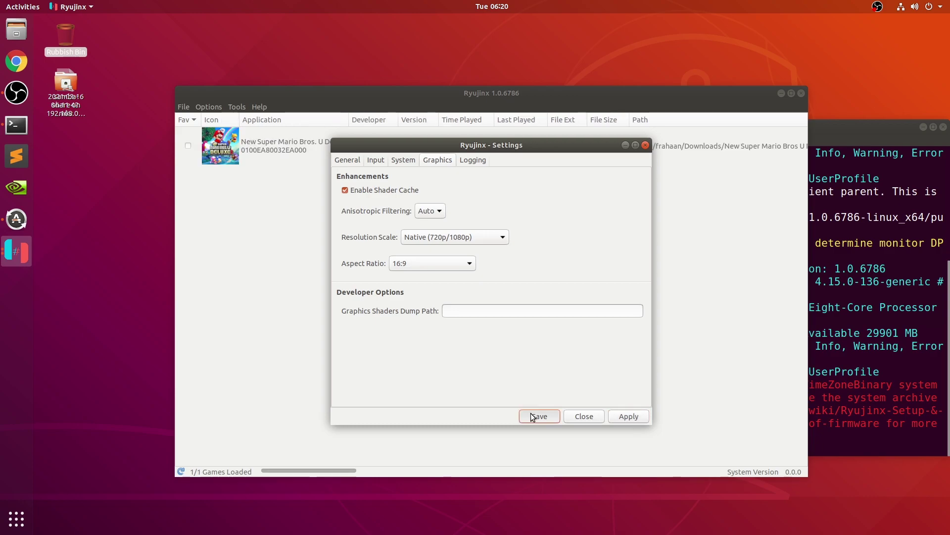
pyautogui.click(244, 145)
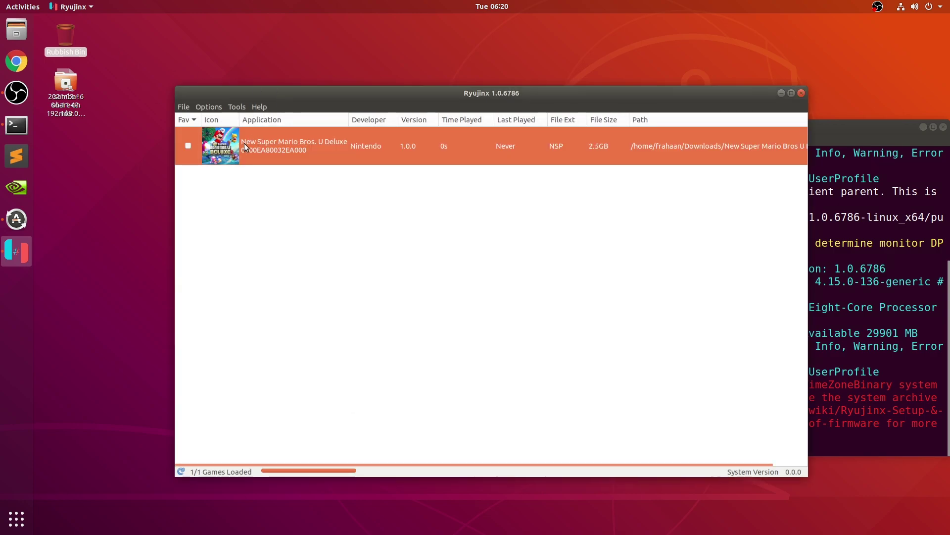
pyautogui.rightClick(268, 144)
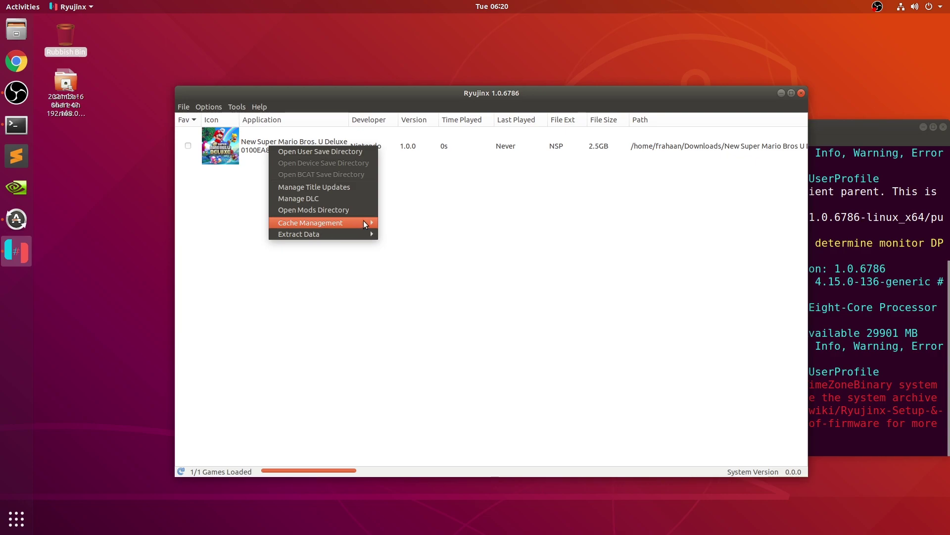
pyautogui.moveTo(370, 222)
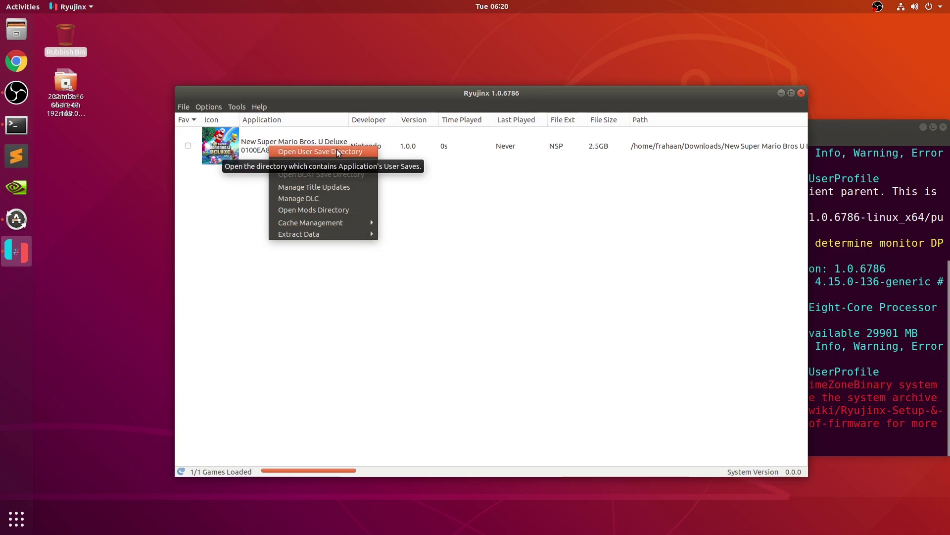
pyautogui.press('Down')
pyautogui.press('Down')
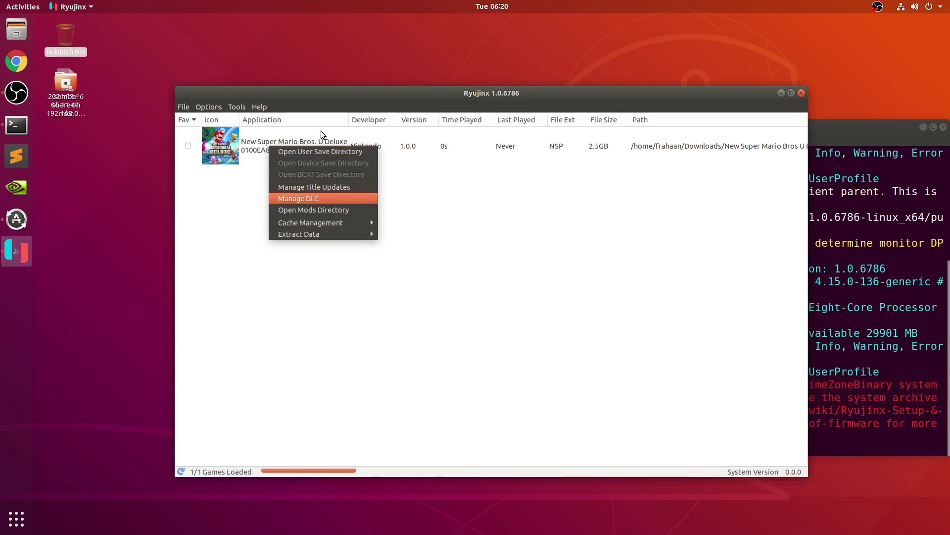
pyautogui.click(413, 344)
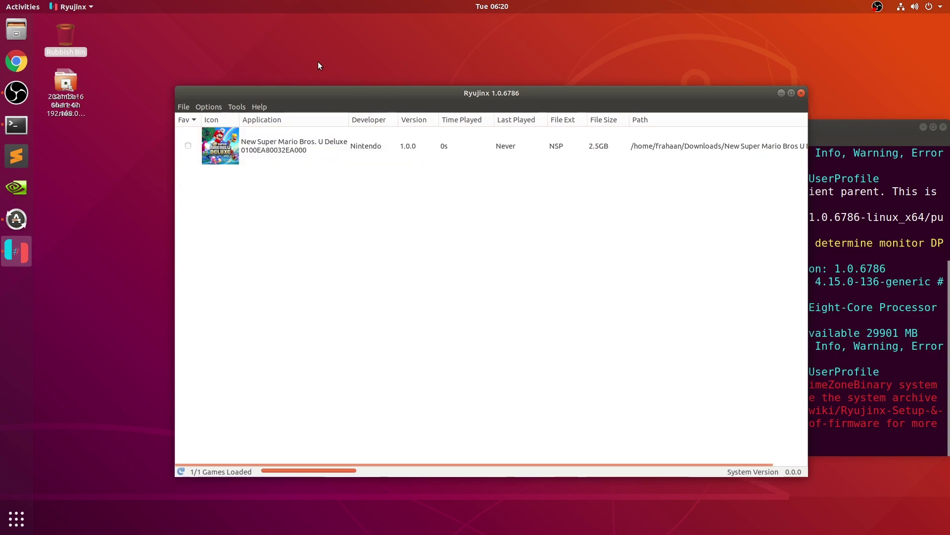
pyautogui.click(188, 107)
# Step: Try launching New Super Mario Bros. U Deluxe and dismiss the Firmware not found error
pyautogui.click(200, 121)
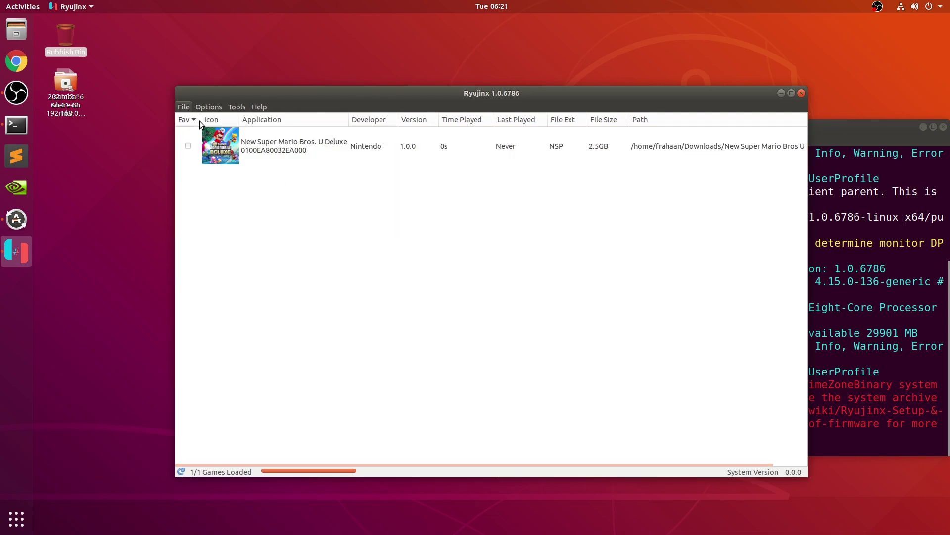
pyautogui.click(337, 246)
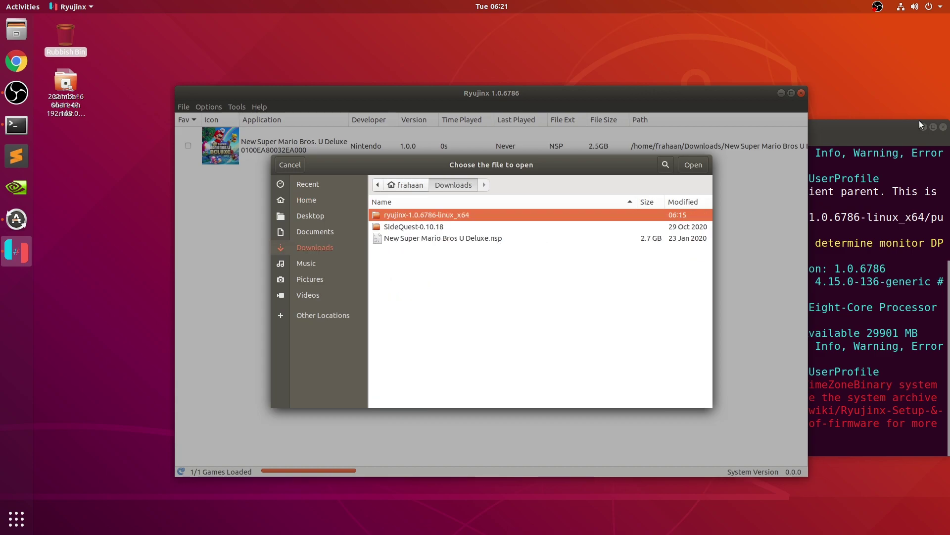
pyautogui.click(297, 165)
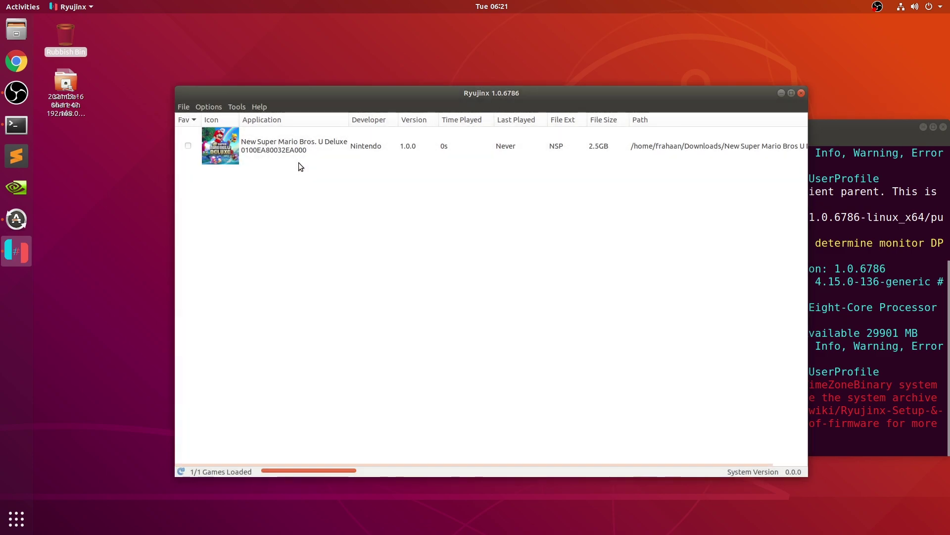
pyautogui.doubleClick(304, 145)
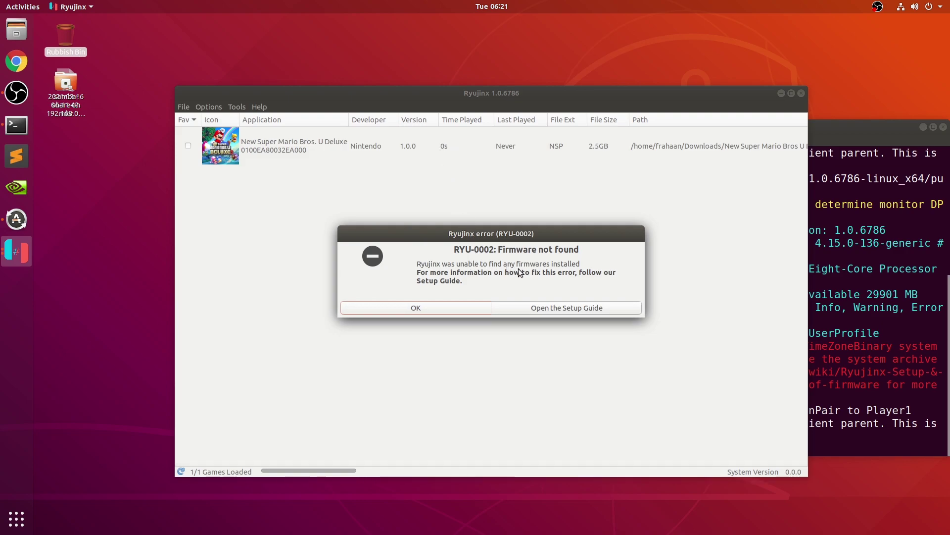
pyautogui.click(454, 302)
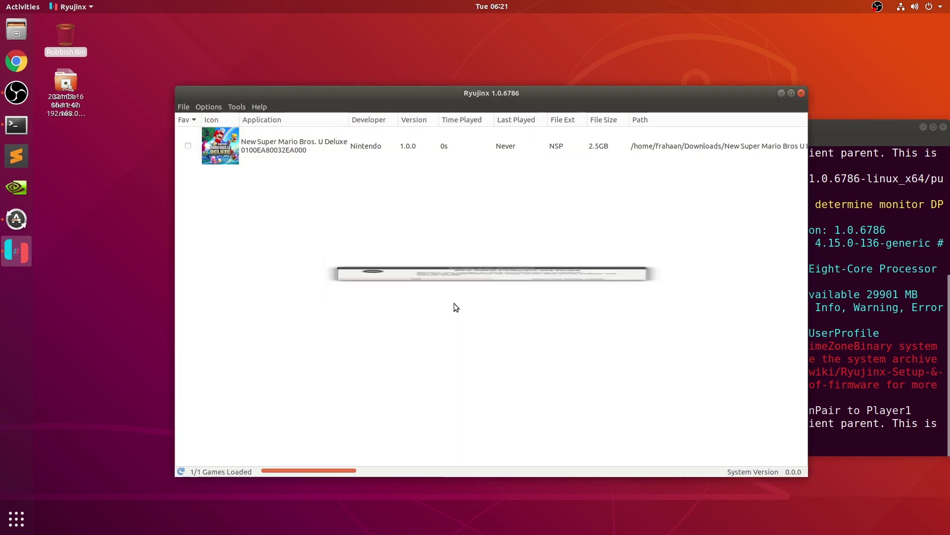
# Step: Install firmware from Downloads/Firmware 11.0.1.zip, confirm it, and reselect the game
pyautogui.click(234, 107)
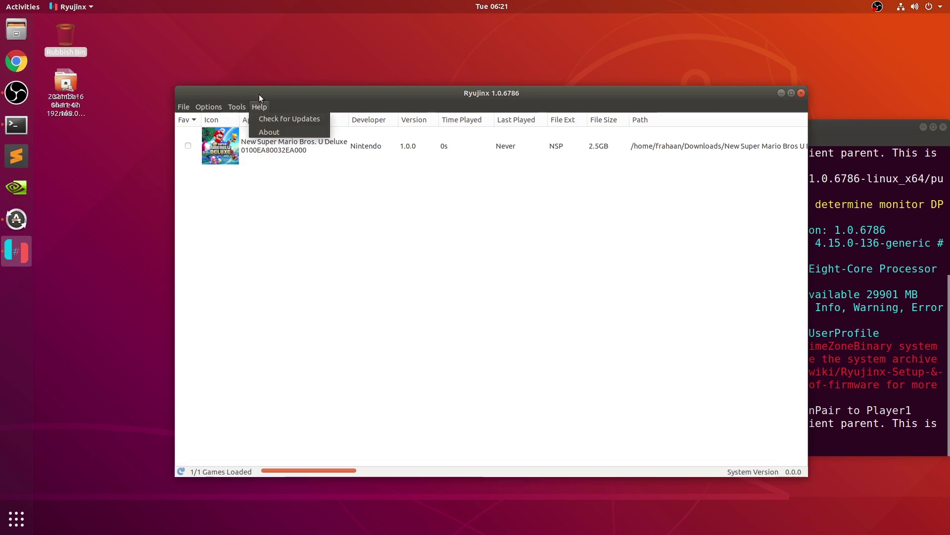
pyautogui.moveTo(306, 116)
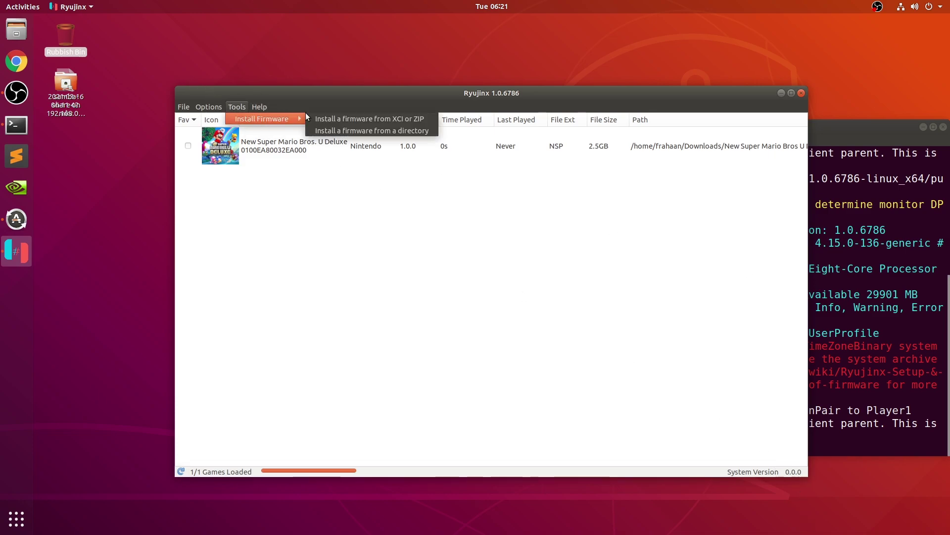
pyautogui.click(367, 128)
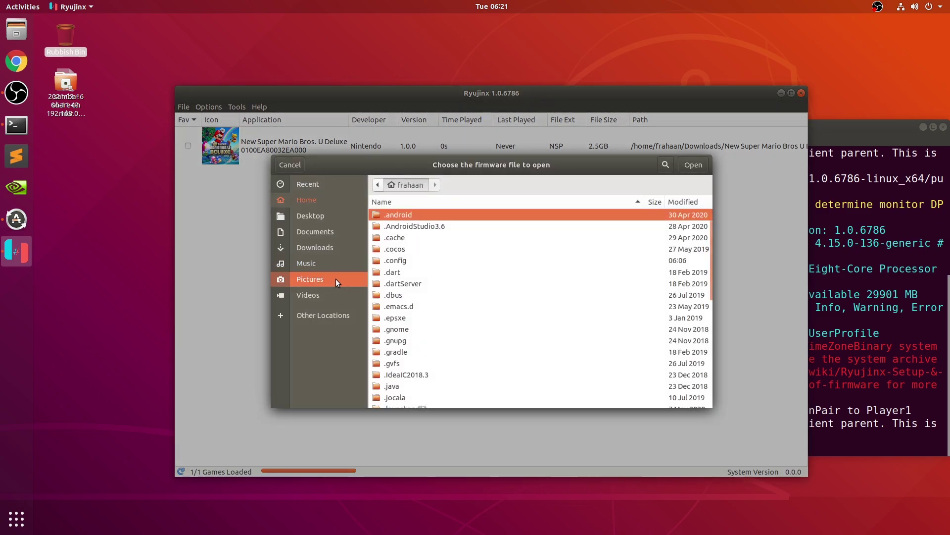
pyautogui.click(303, 247)
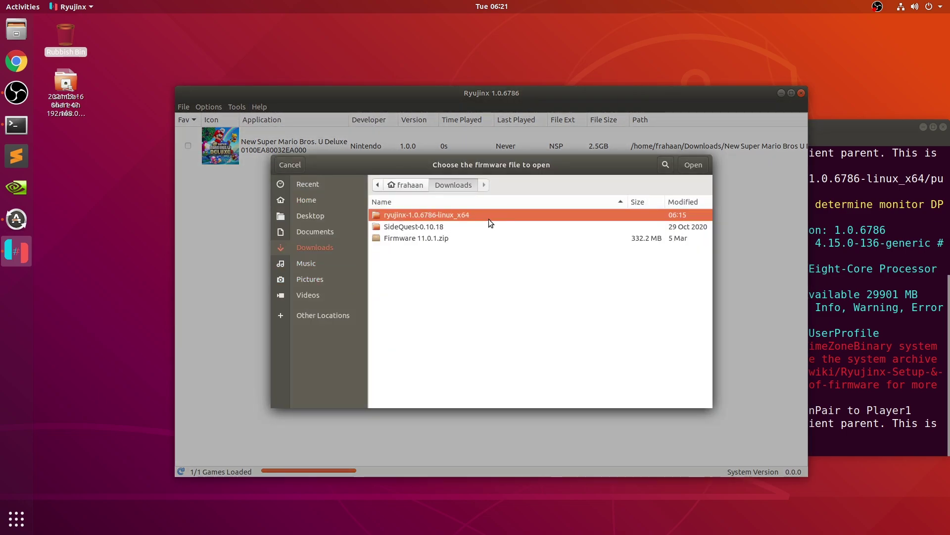
pyautogui.doubleClick(435, 240)
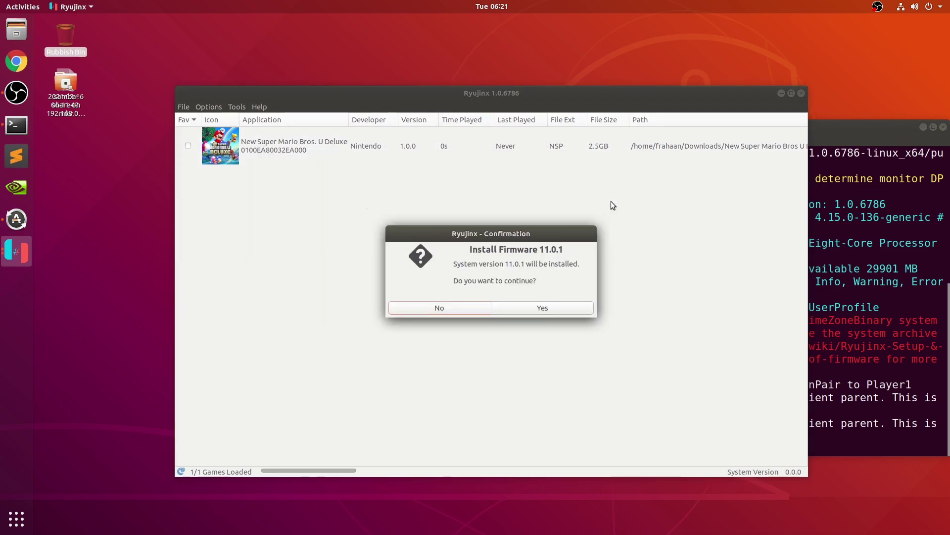
pyautogui.click(547, 307)
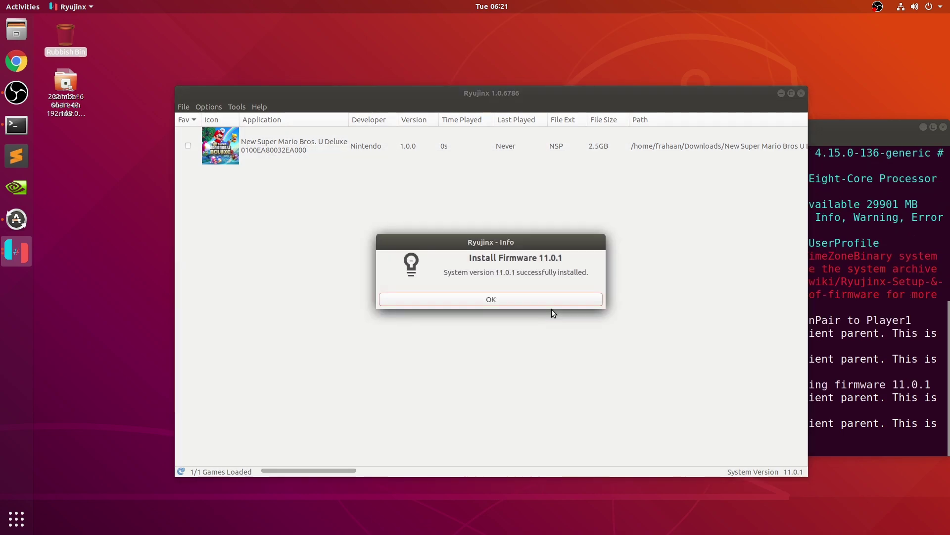
pyautogui.click(543, 298)
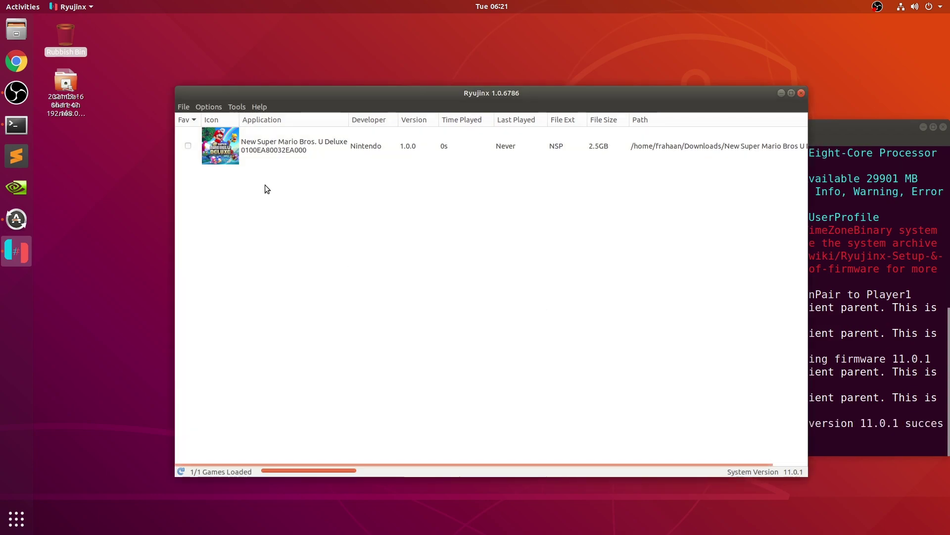
pyautogui.click(259, 145)
# Step: Launch New Super Mario Bros. U Deluxe and bring its emulation window in front of the console log
pyautogui.doubleClick(259, 145)
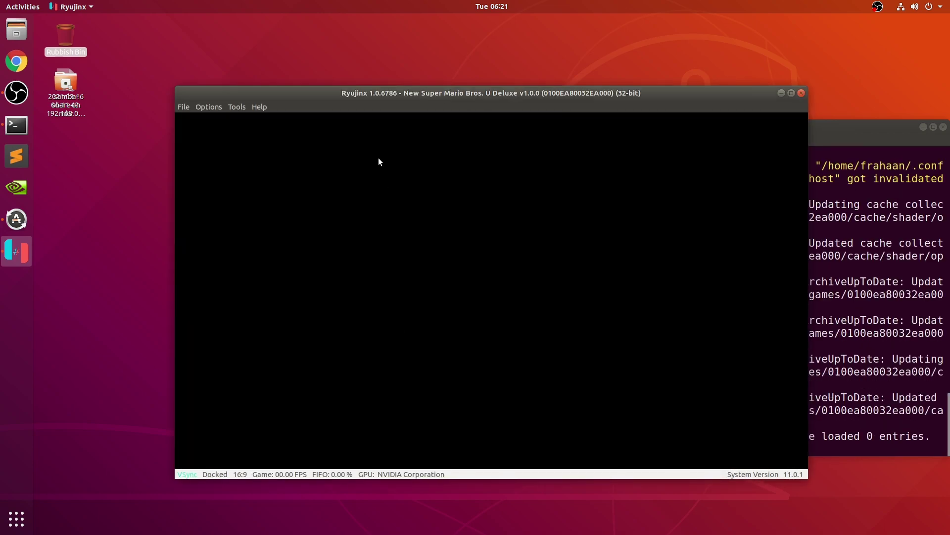
pyautogui.moveTo(365, 92); pyautogui.dragTo(269, 80)
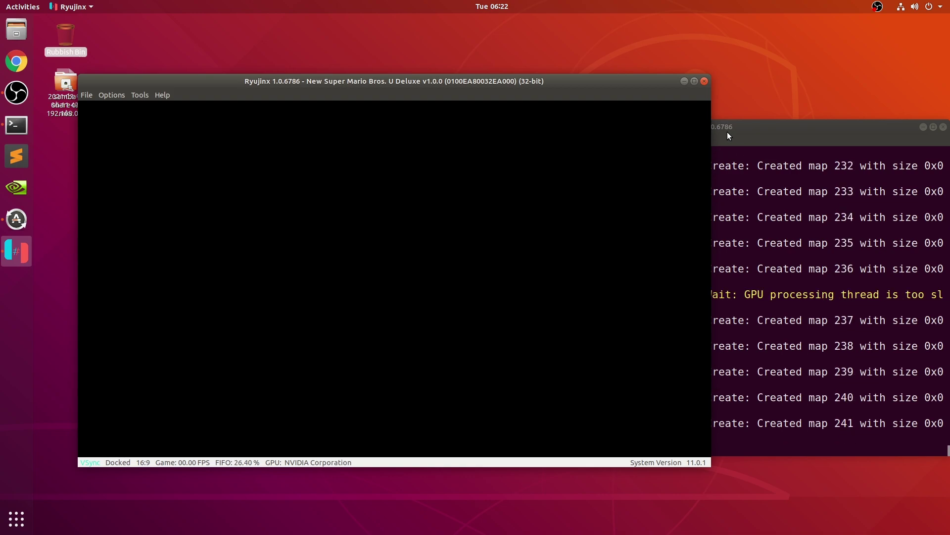
pyautogui.click(771, 251)
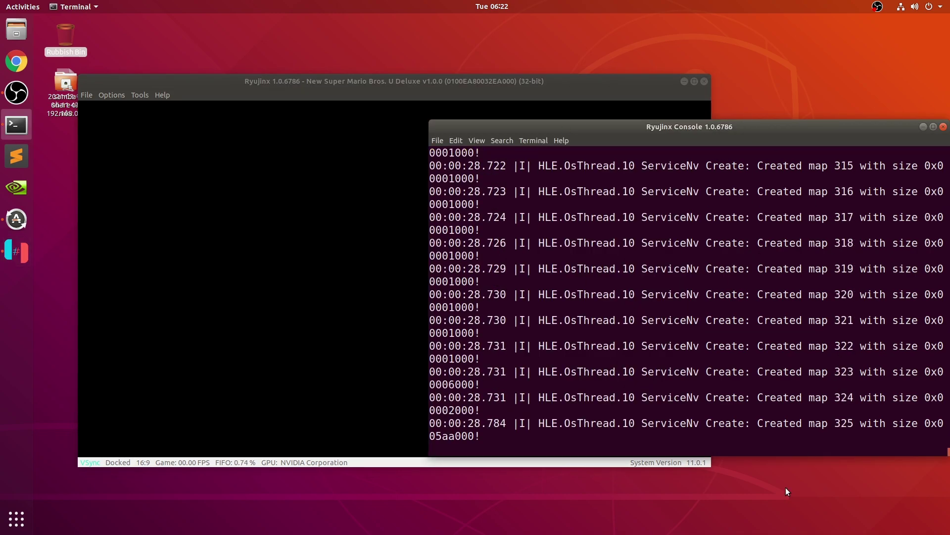
pyautogui.moveTo(452, 94); pyautogui.dragTo(465, 96)
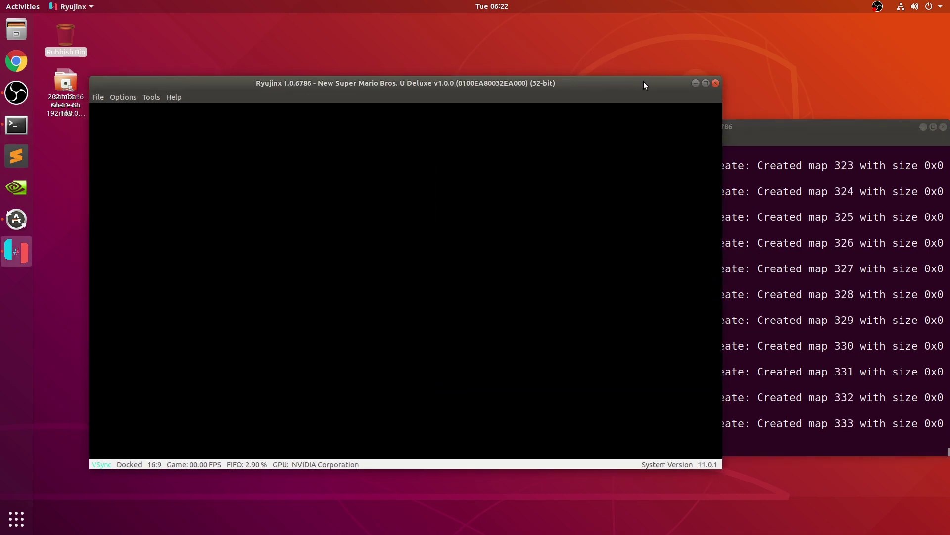
pyautogui.click(123, 97)
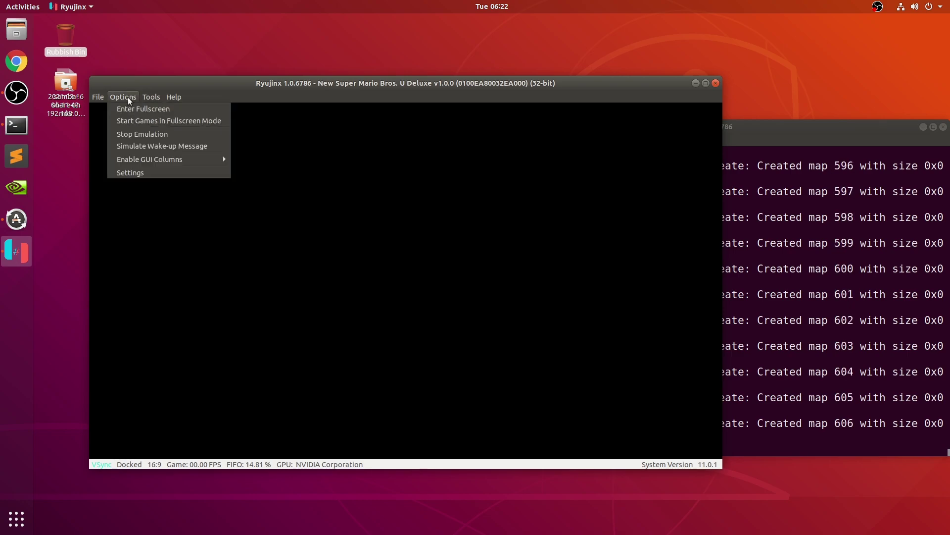
pyautogui.click(161, 85)
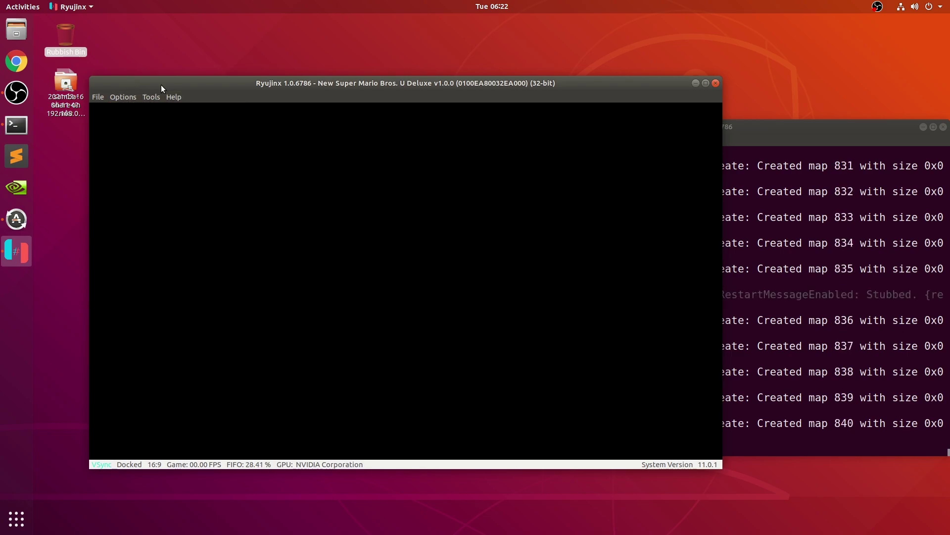